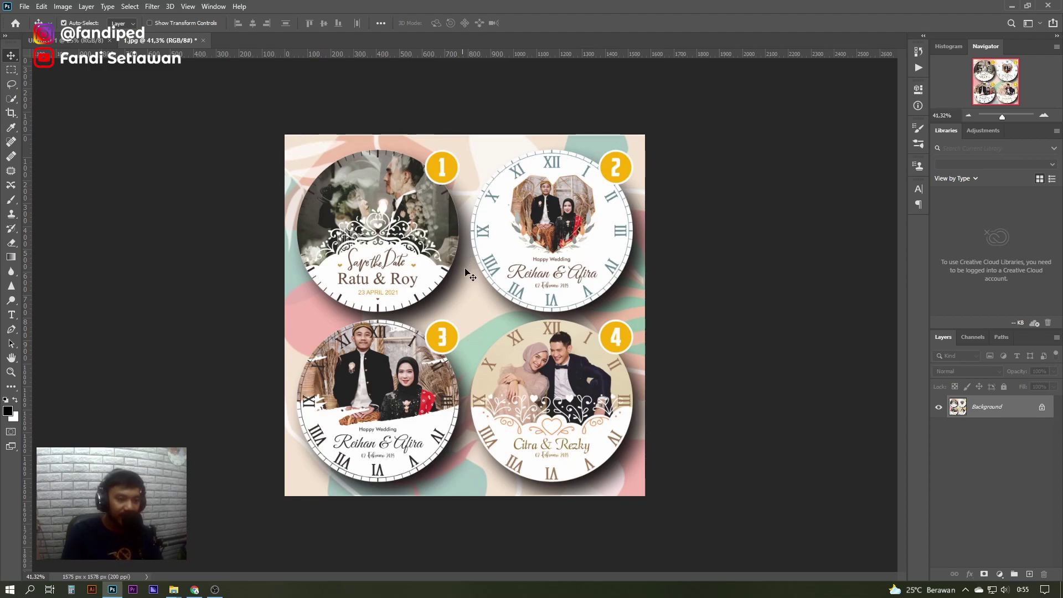
pyautogui.scroll(1, 482, 272)
pyautogui.scroll(1, 481, 268)
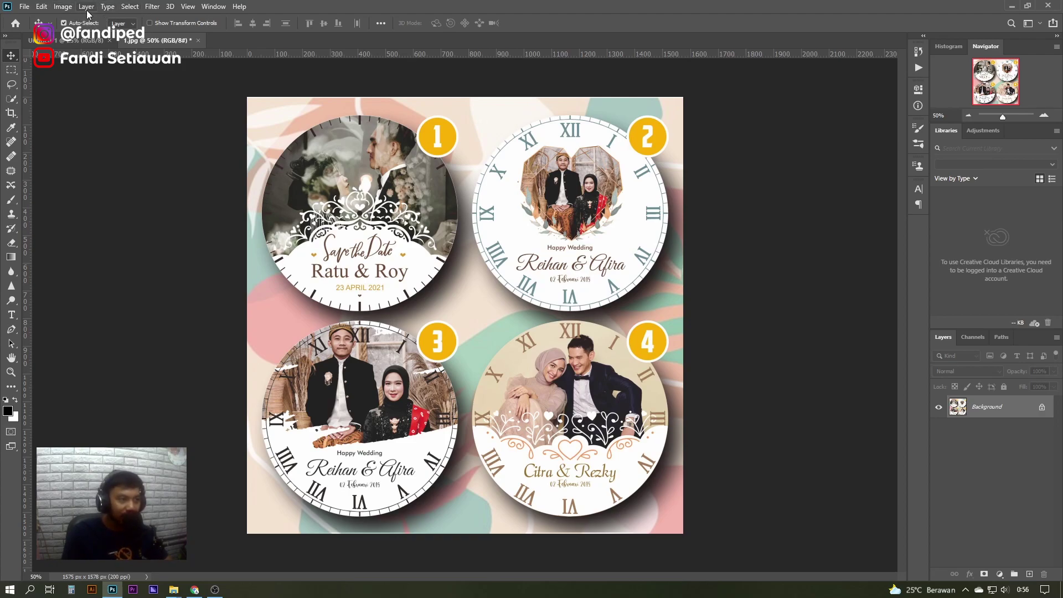
pyautogui.click(62, 6)
pyautogui.click(77, 90)
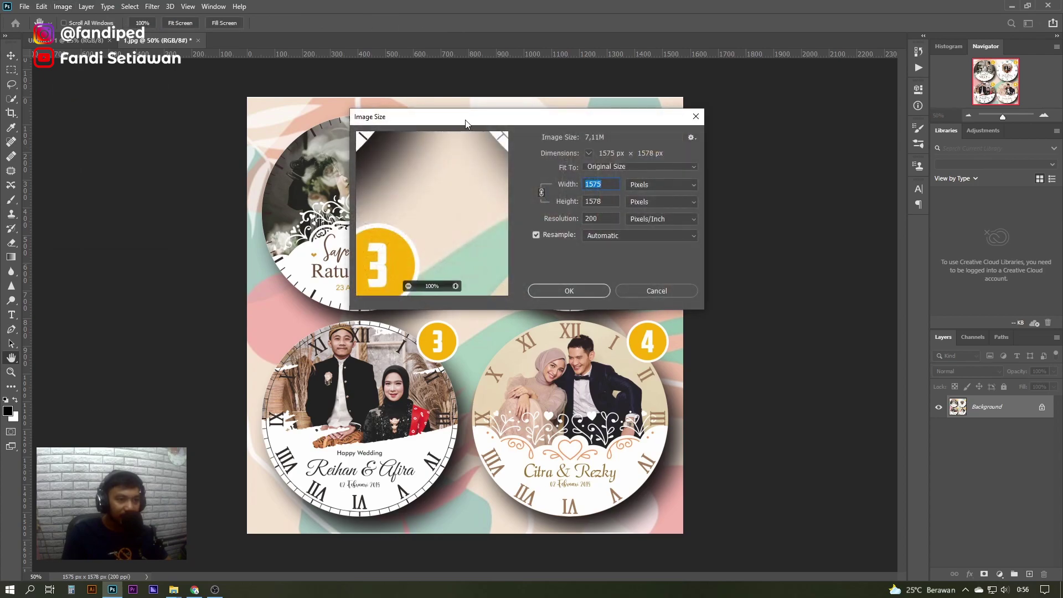
pyautogui.click(582, 215)
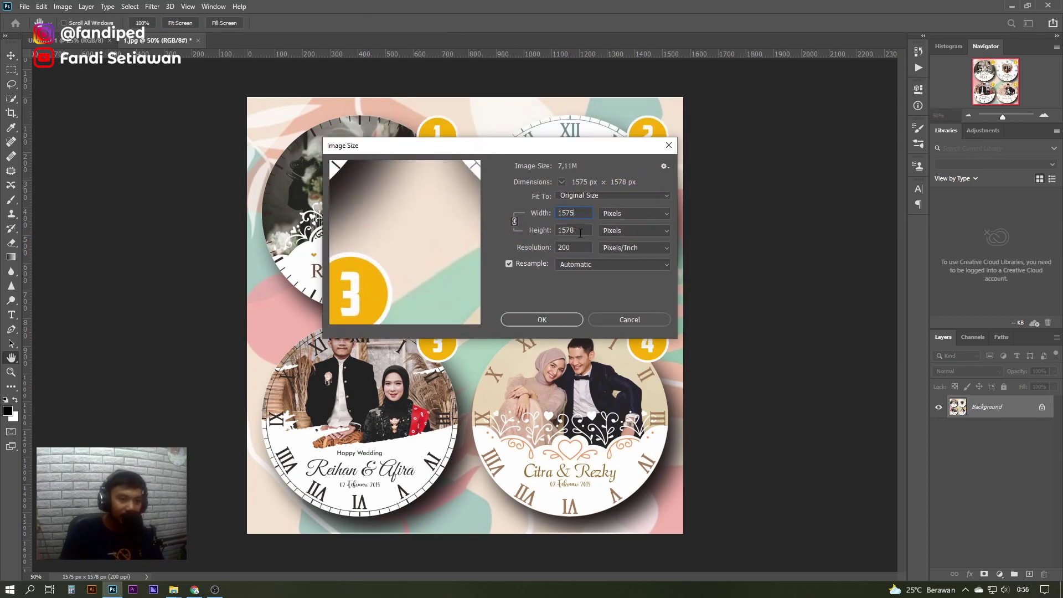
pyautogui.click(581, 214)
pyautogui.doubleClick(582, 214)
pyautogui.click(622, 321)
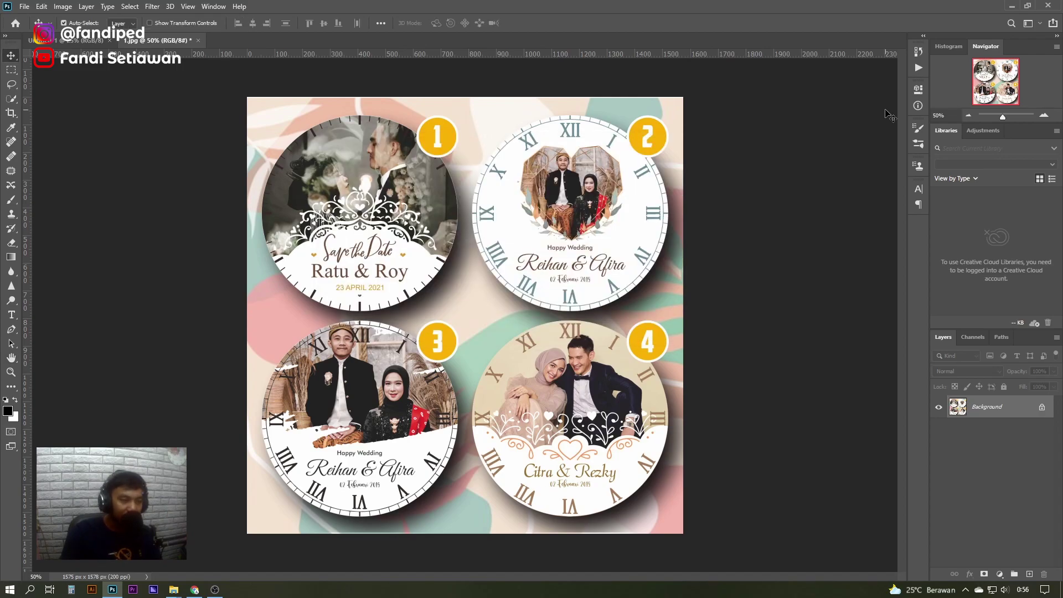
pyautogui.click(919, 67)
# - Show the Actions panel, then create a new action named WT and begin recording it
pyautogui.click(792, 47)
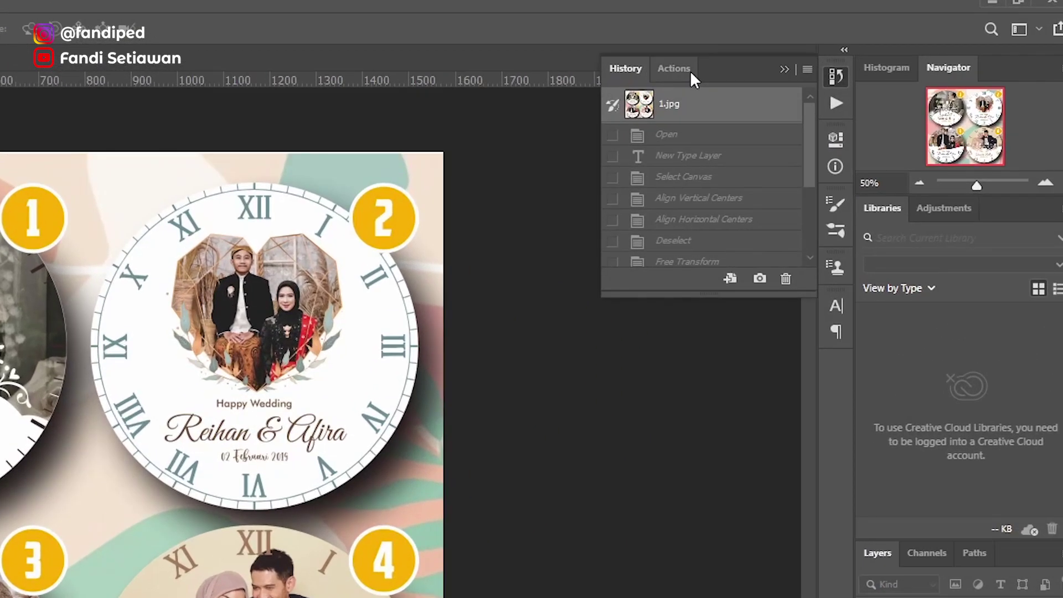
pyautogui.click(675, 69)
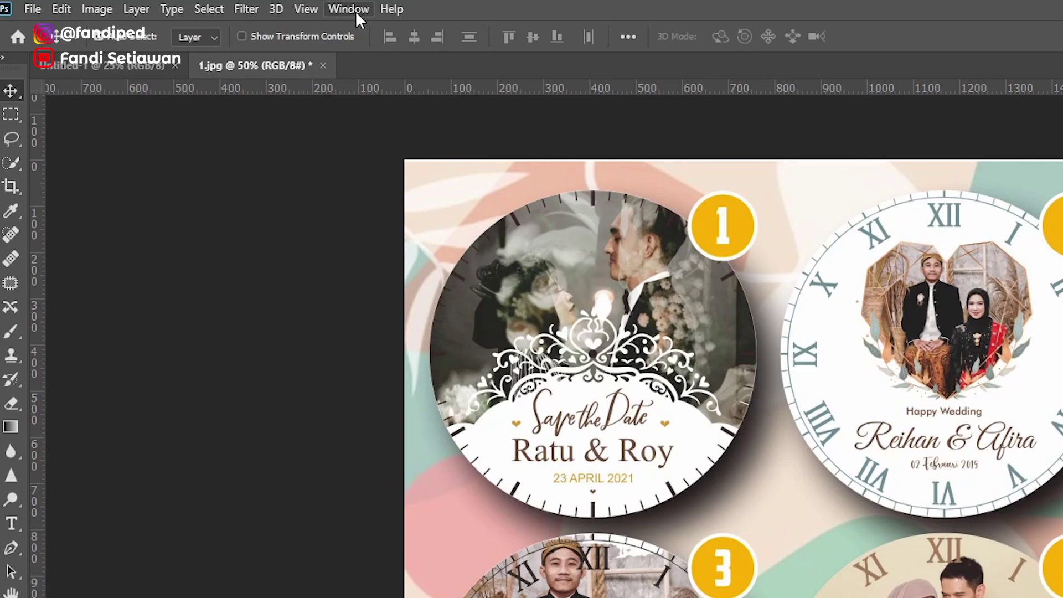
pyautogui.click(357, 15)
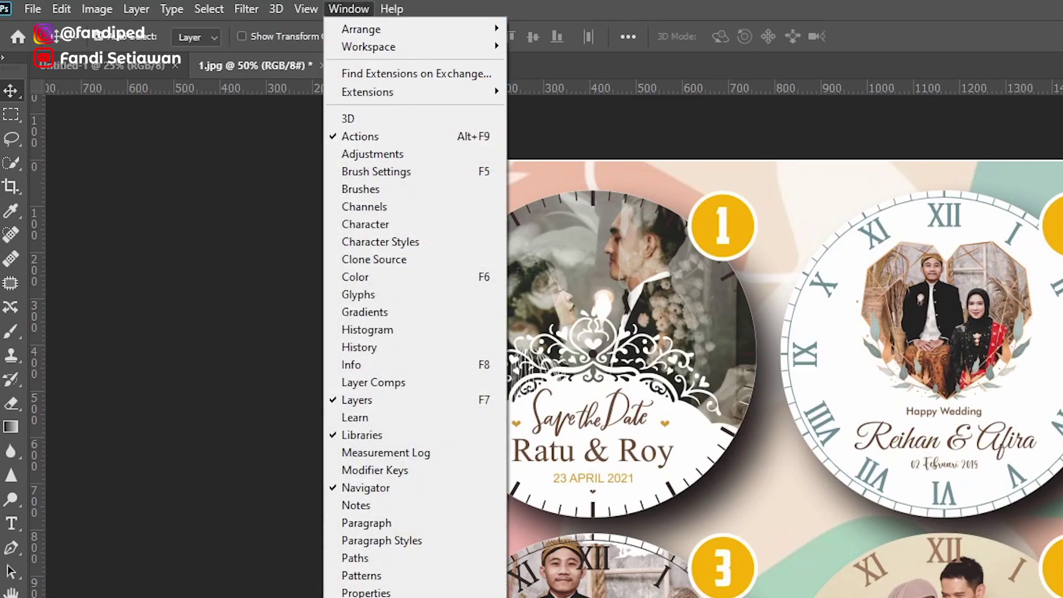
pyautogui.click(823, 111)
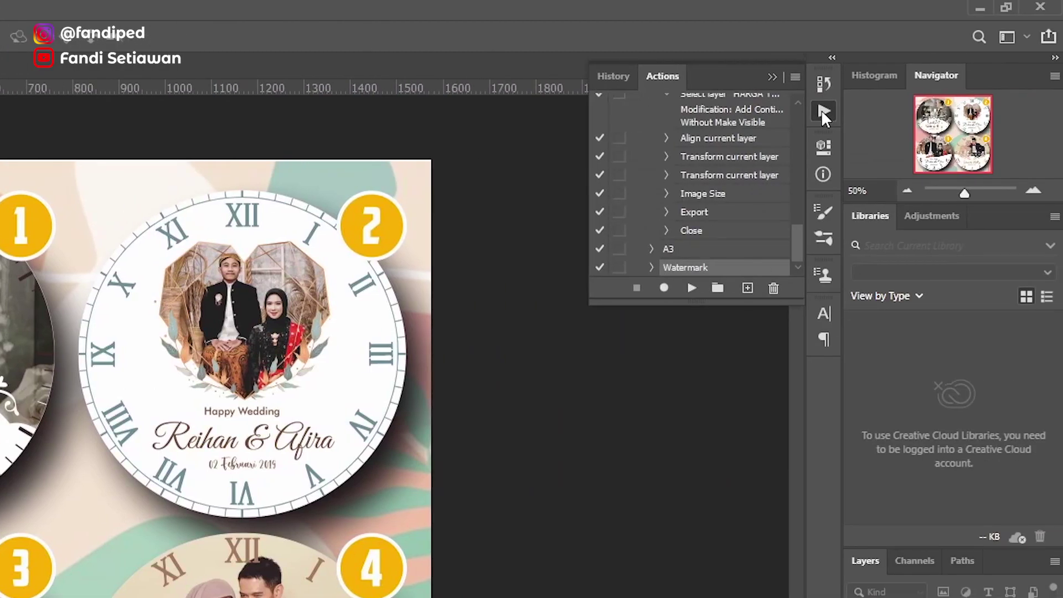
pyautogui.click(822, 110)
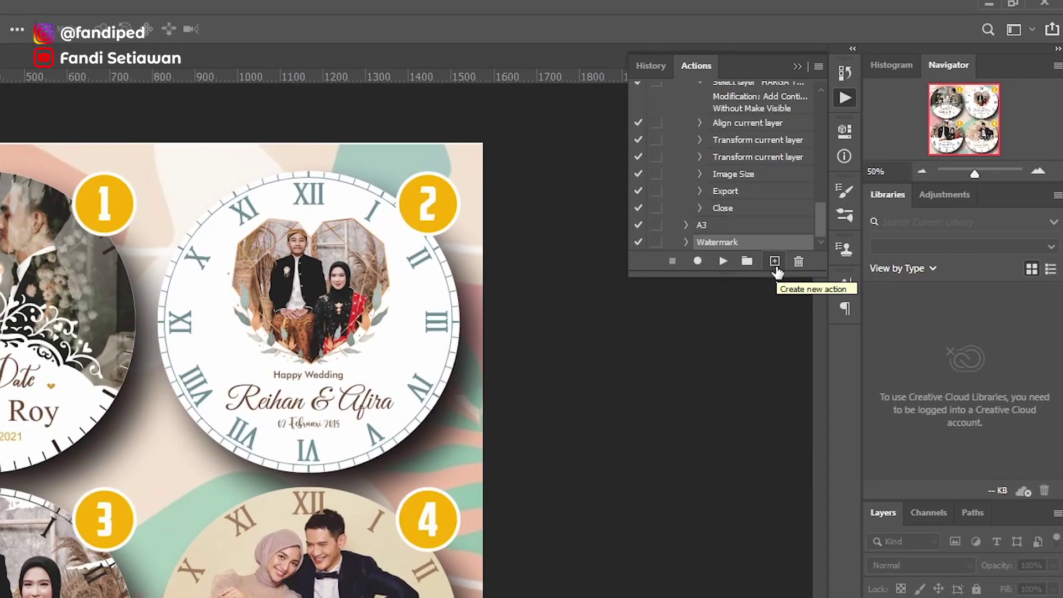
pyautogui.click(774, 261)
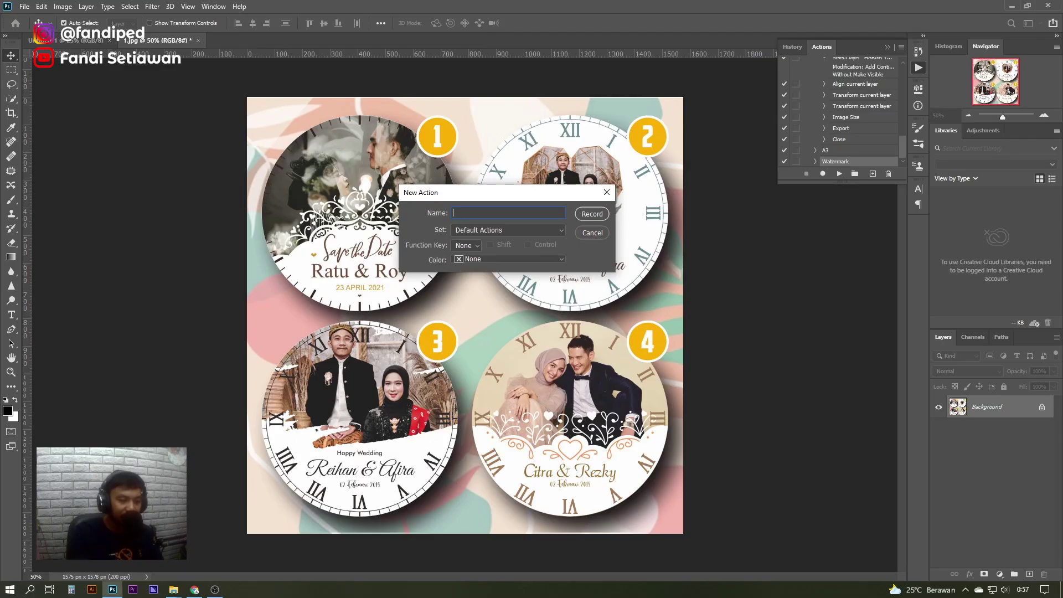
pyautogui.write('WT')
pyautogui.click(591, 214)
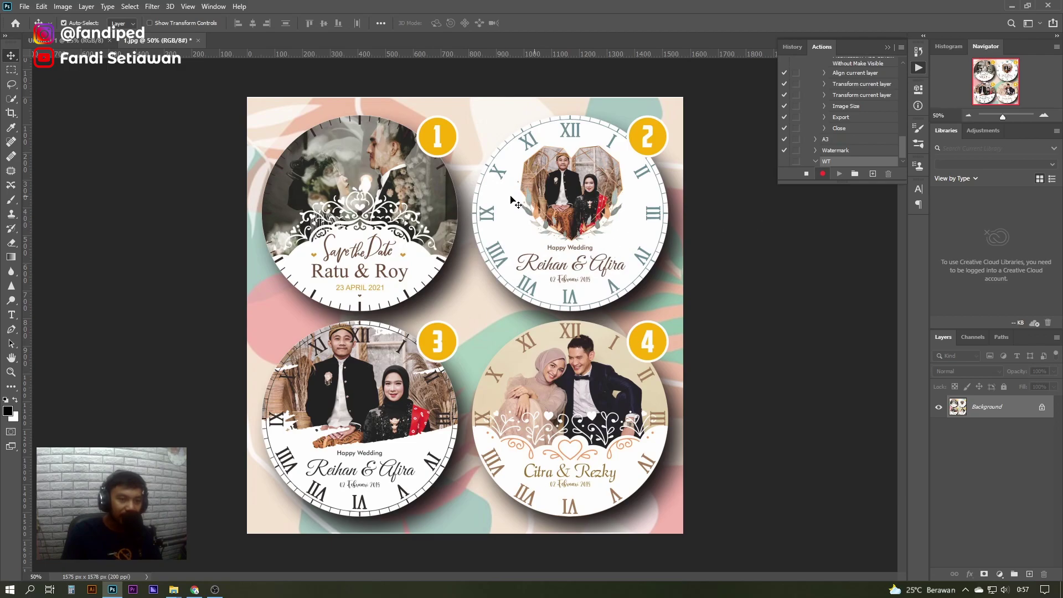
pyautogui.moveTo(174, 590)
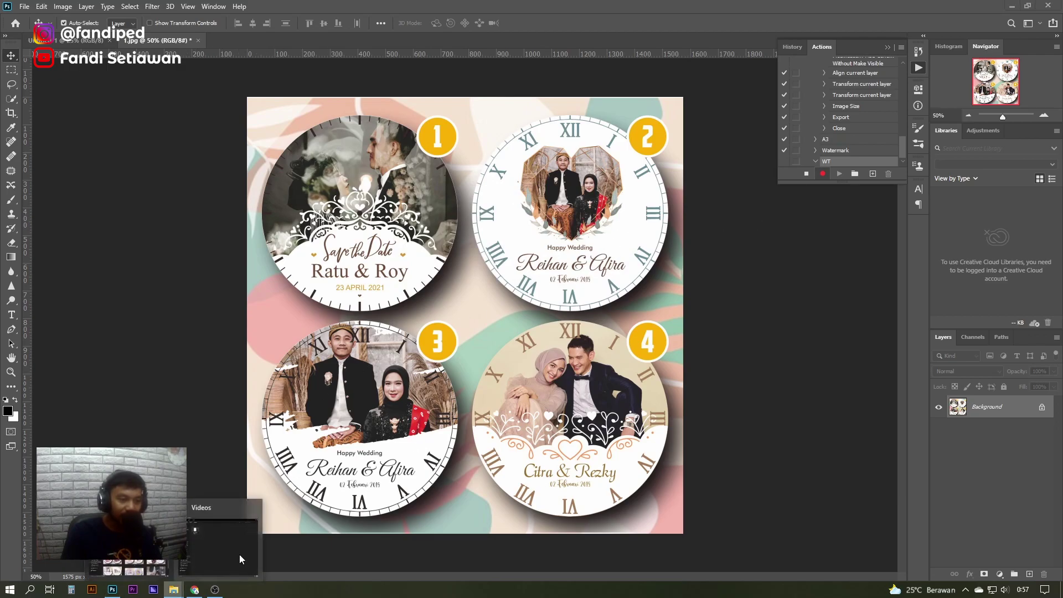
# - Drag the BANNER WEBSITE color logo from the Blog Nanaz folder onto the clock image
pyautogui.click(200, 545)
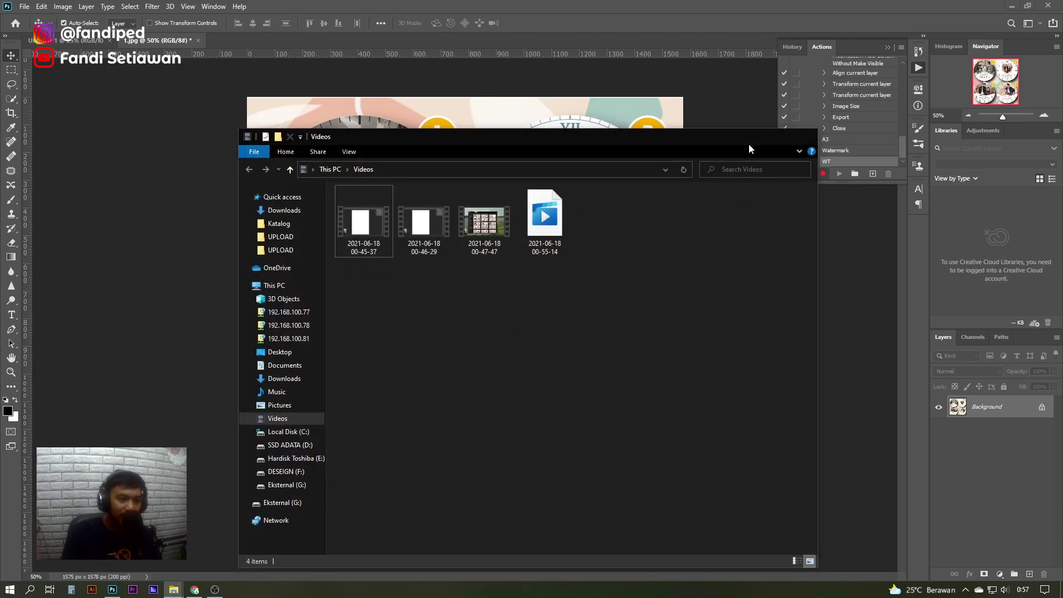
pyautogui.click(173, 589)
pyautogui.click(231, 514)
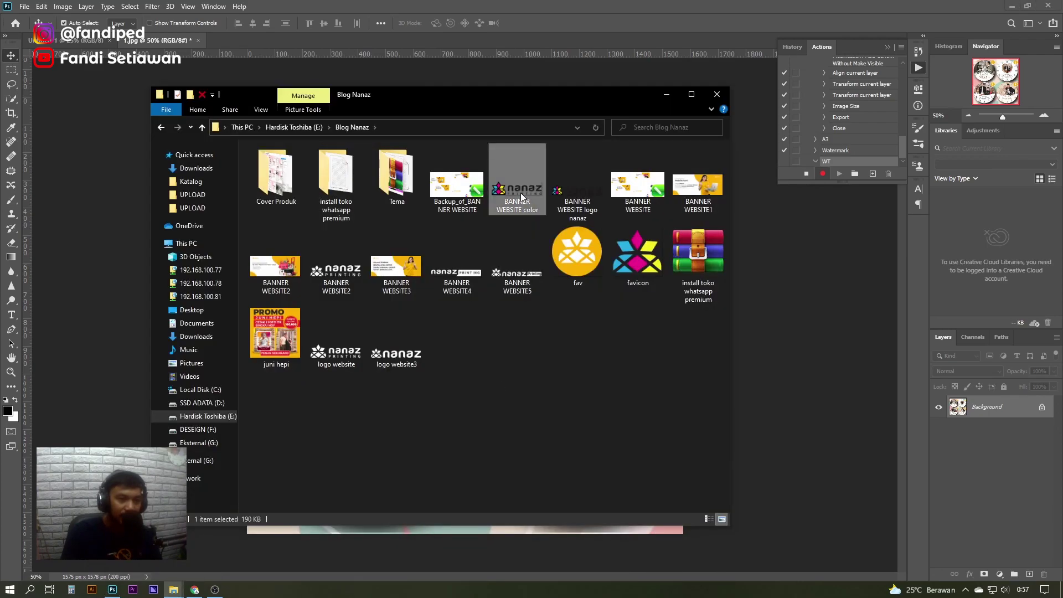
pyautogui.moveTo(551, 104); pyautogui.dragTo(504, 294)
pyautogui.moveTo(470, 372); pyautogui.dragTo(453, 293)
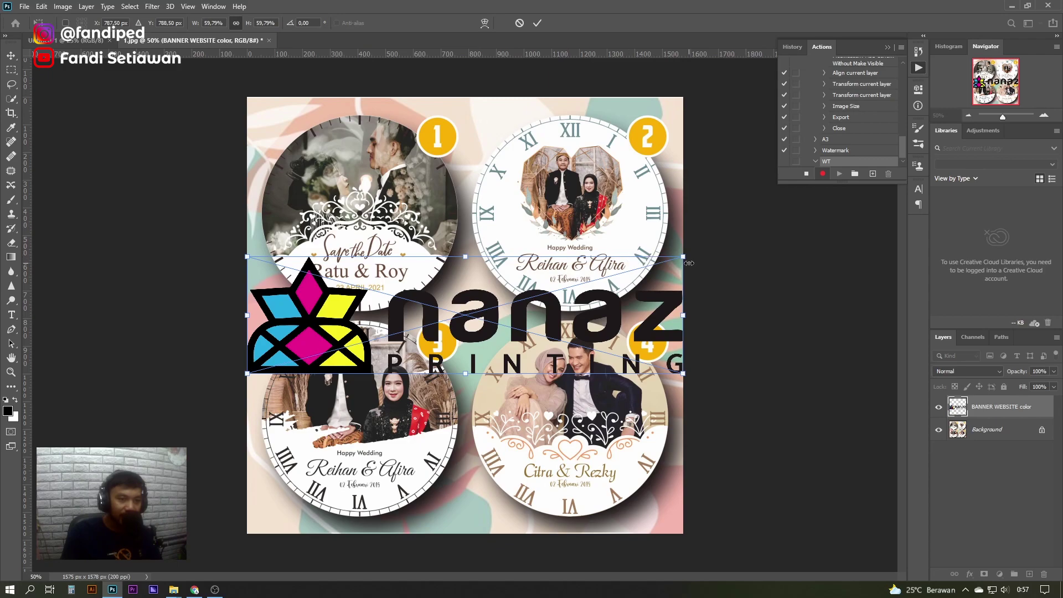
# - Scale the logo to about 33%, set its layer opacity to 40%, and deselect it
pyautogui.moveTo(683, 257); pyautogui.dragTo(592, 299)
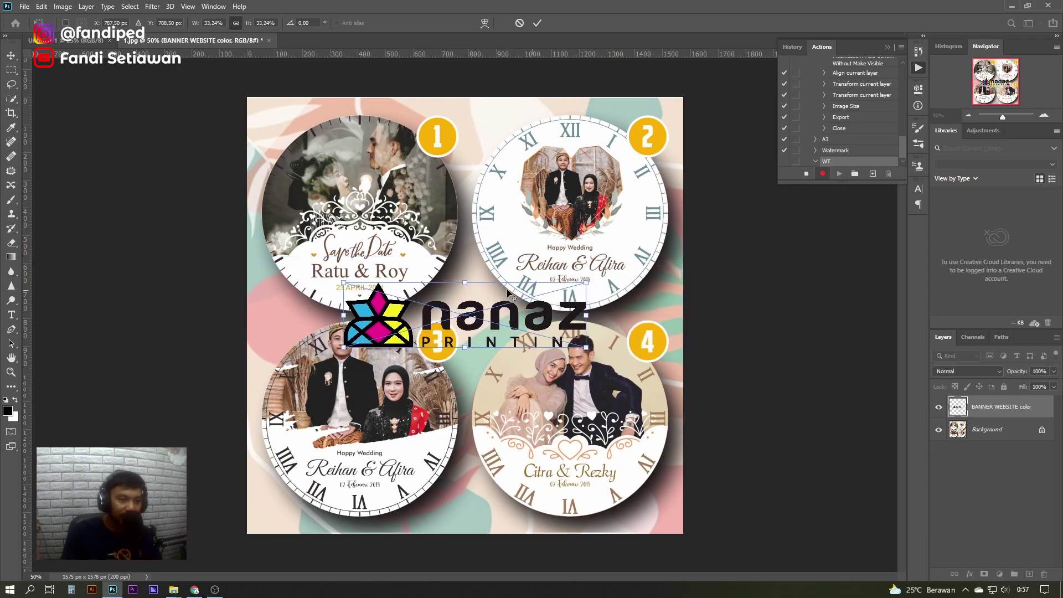
pyautogui.click(537, 23)
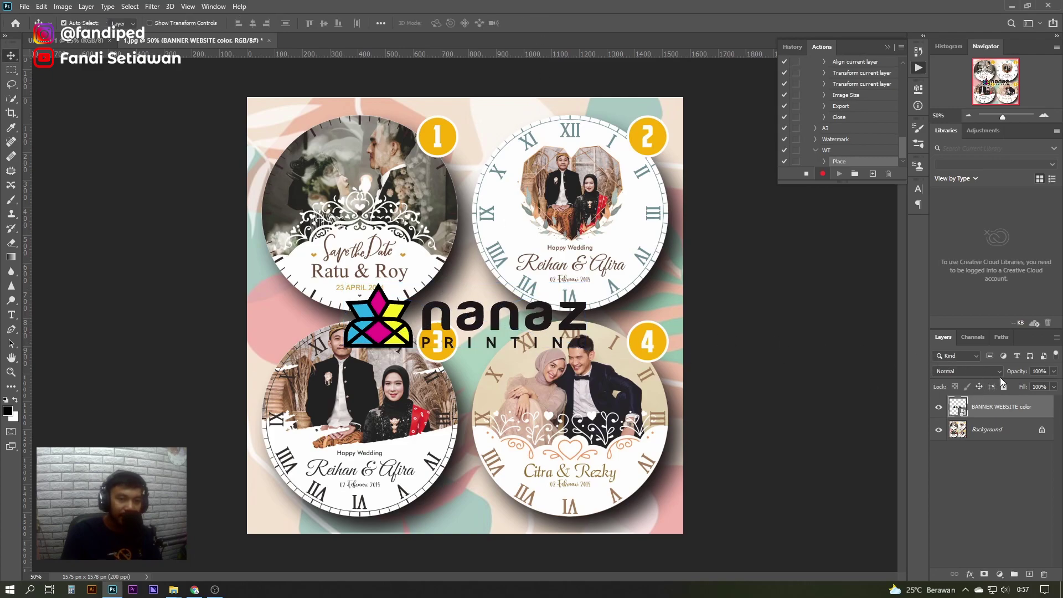
pyautogui.moveTo(1016, 375); pyautogui.dragTo(982, 378)
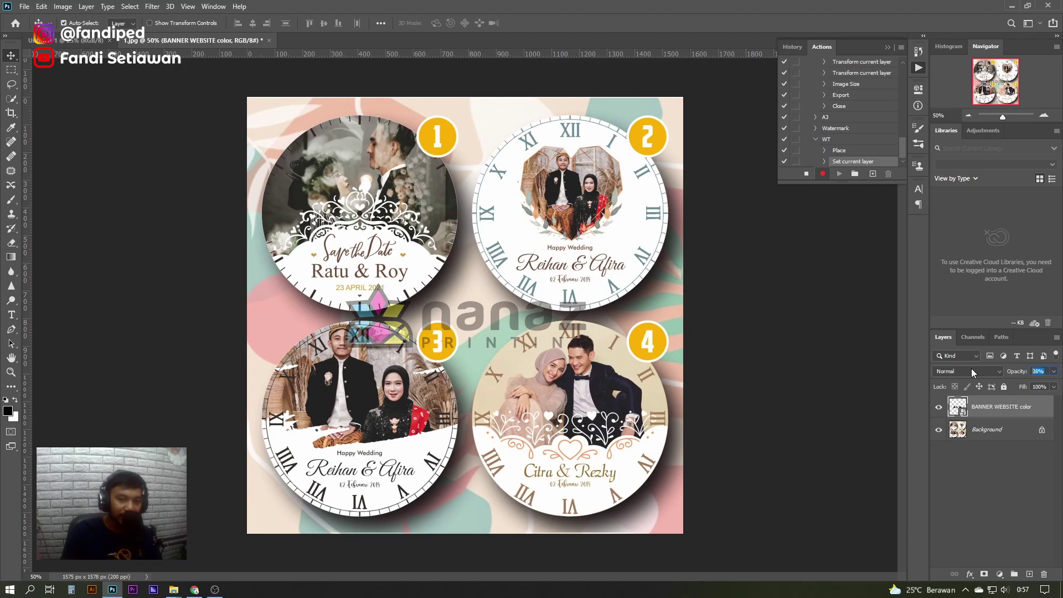
pyautogui.write('40')
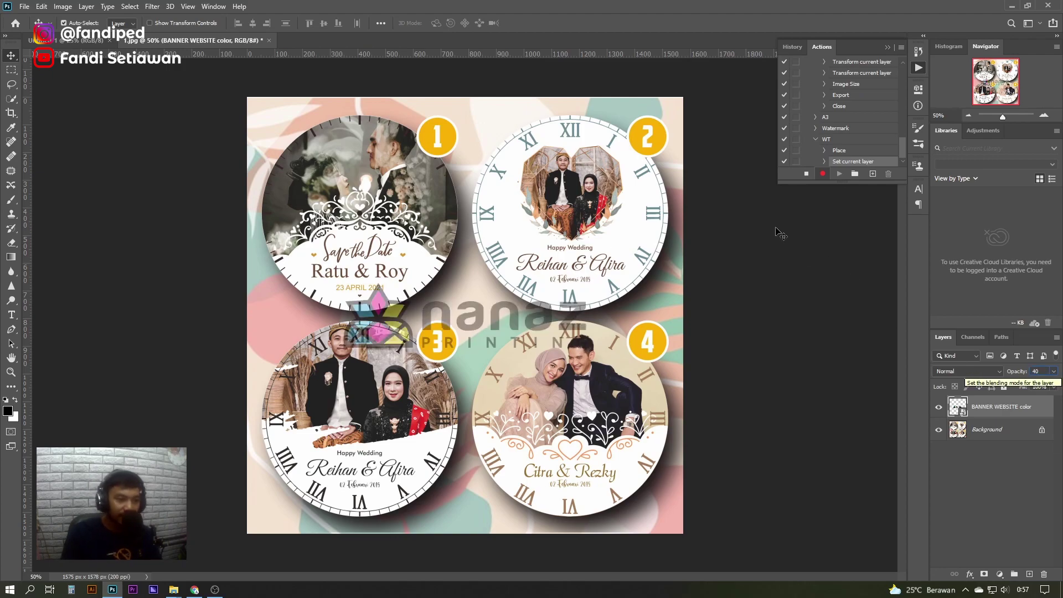
pyautogui.click(779, 234)
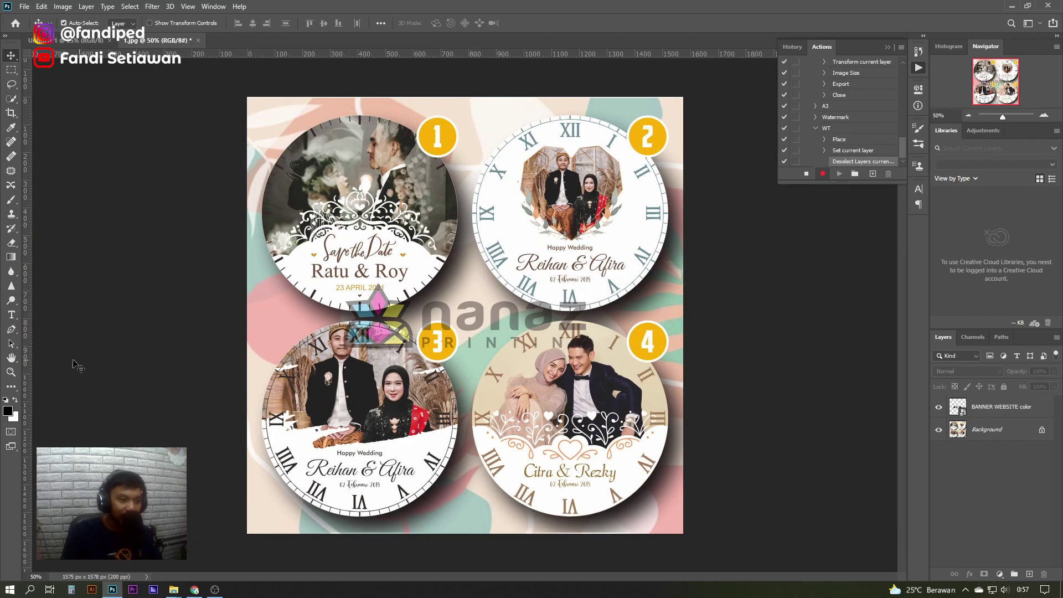
# - Add 'PRODUK TERLARIS' text near the image bottom and enlarge it across the width
pyautogui.click(11, 316)
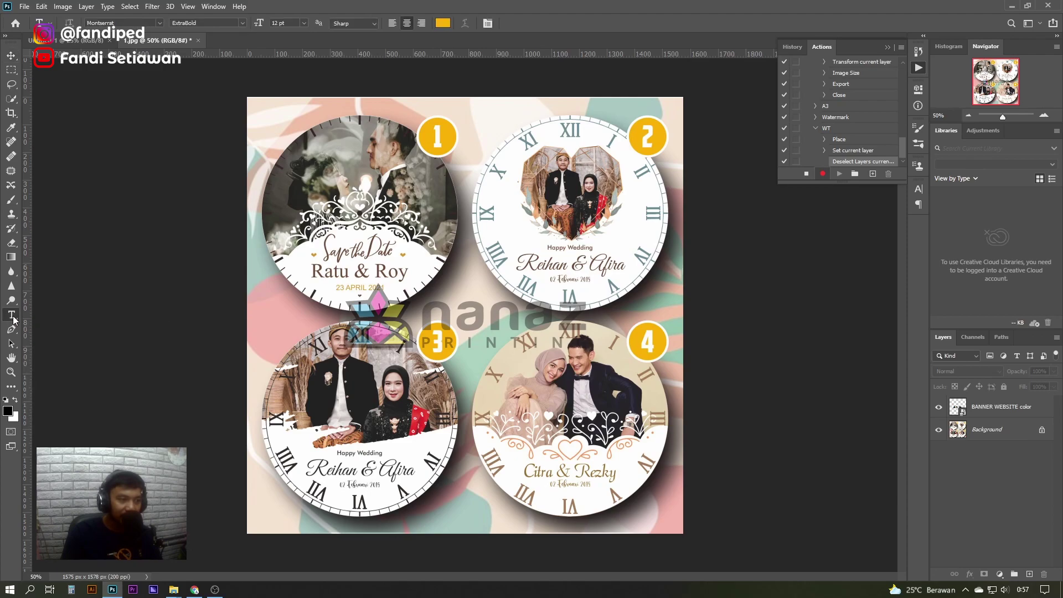
pyautogui.click(386, 513)
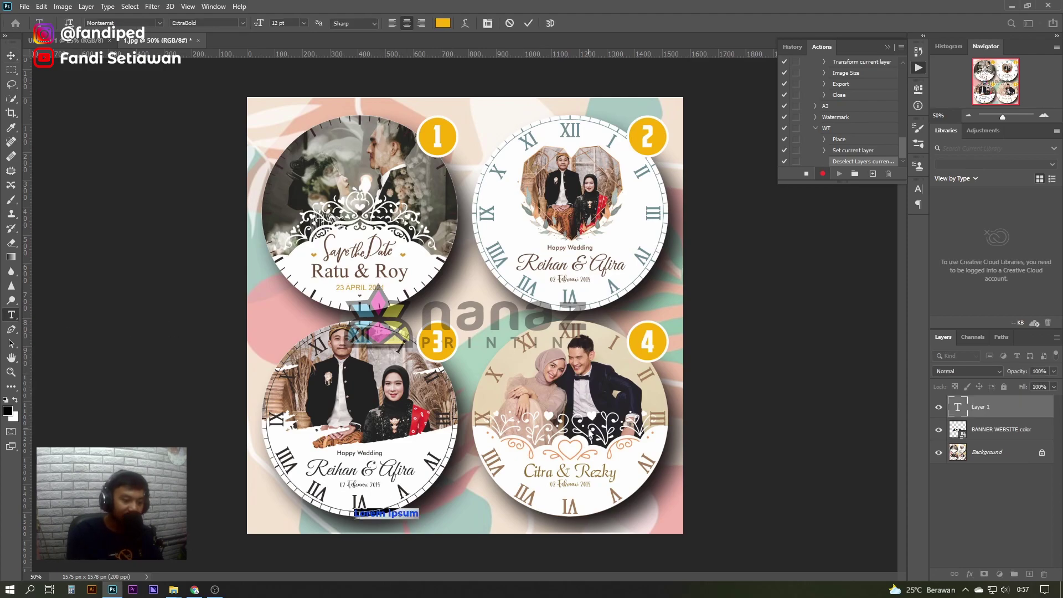
pyautogui.write('RODUK TERLARIS')
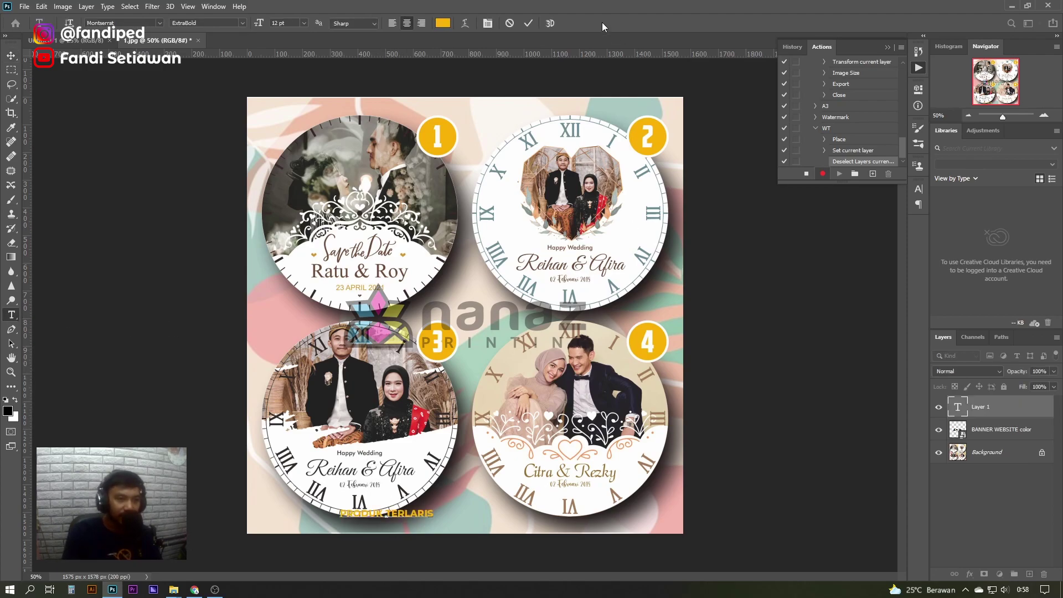
pyautogui.click(528, 22)
pyautogui.hotkey('ctrl', 't')
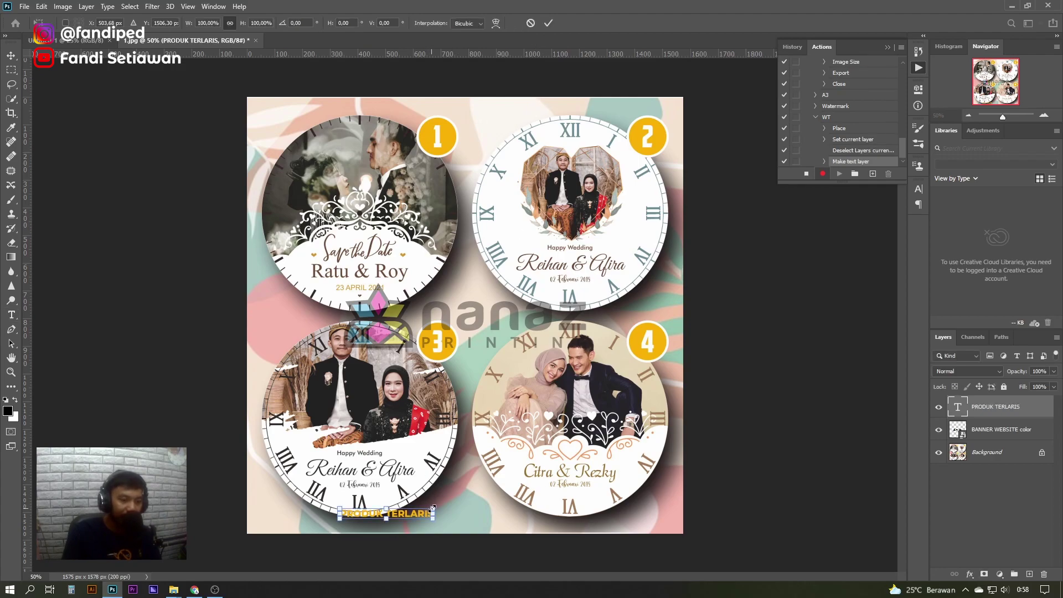
pyautogui.moveTo(433, 518); pyautogui.dragTo(619, 440)
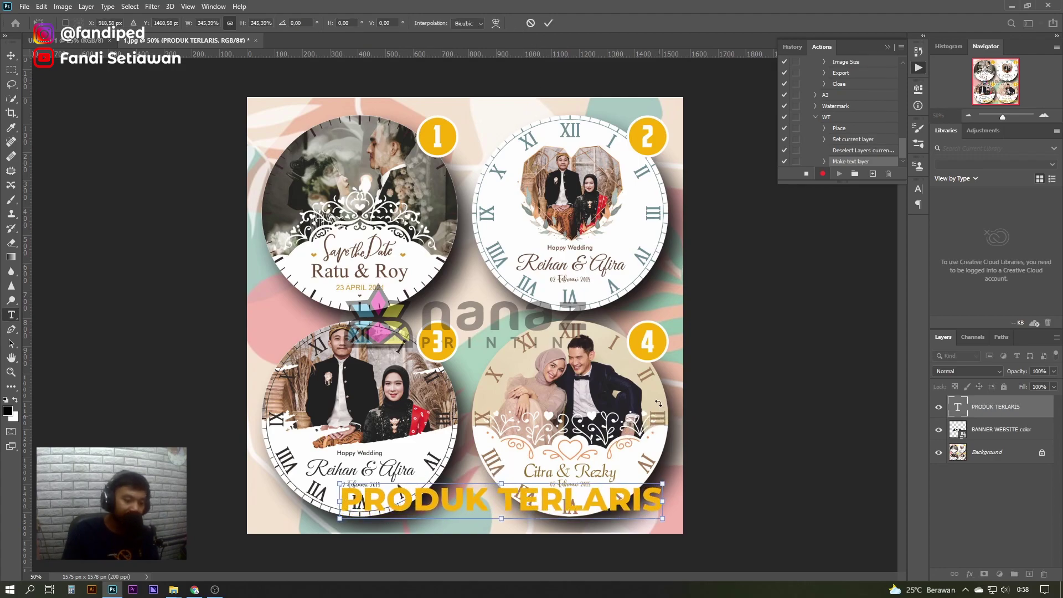
pyautogui.press('Return')
# - Centre the PRODUK TERLARIS text horizontally on the canvas
pyautogui.hotkey('ctrl', 'a')
pyautogui.press('v')
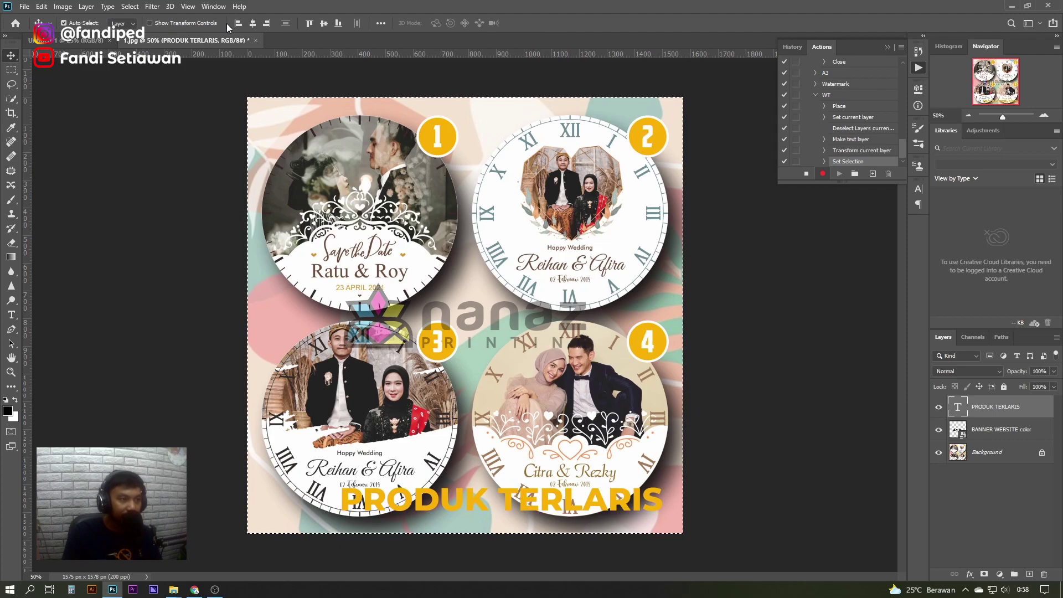
pyautogui.click(253, 23)
pyautogui.hotkey('ctrl', 'd')
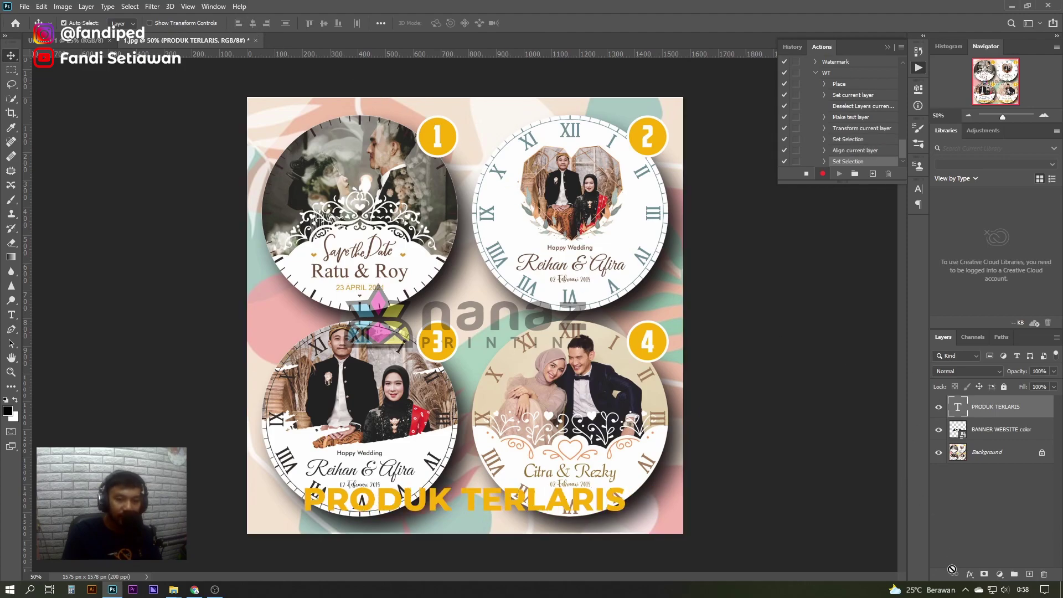
# - Give the text a dark Stroke layer style outline
pyautogui.click(970, 575)
pyautogui.click(783, 331)
pyautogui.press('space')
pyautogui.click(695, 113)
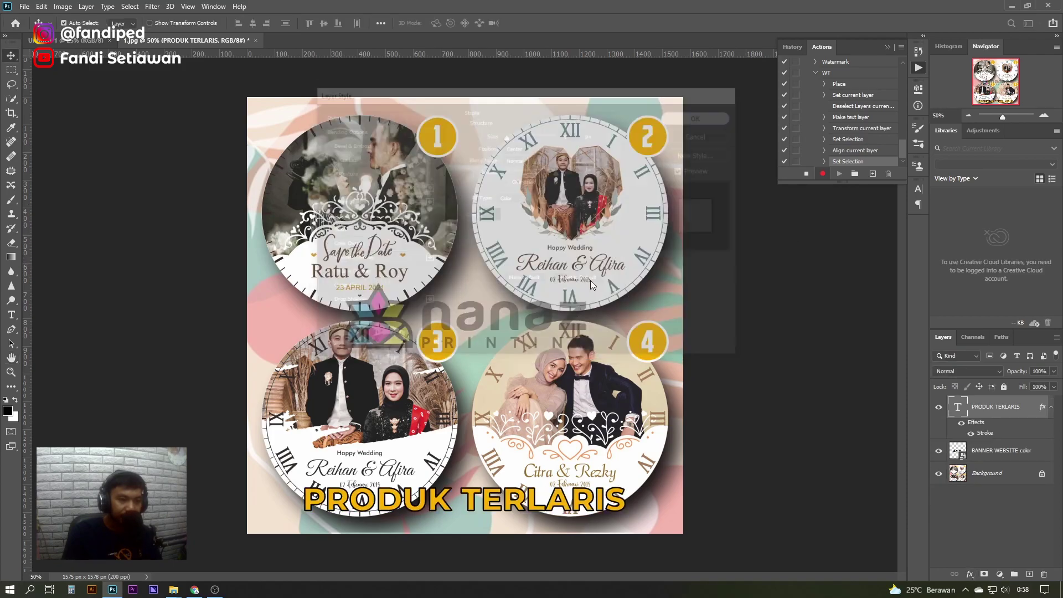
pyautogui.scroll(-1, 558, 332)
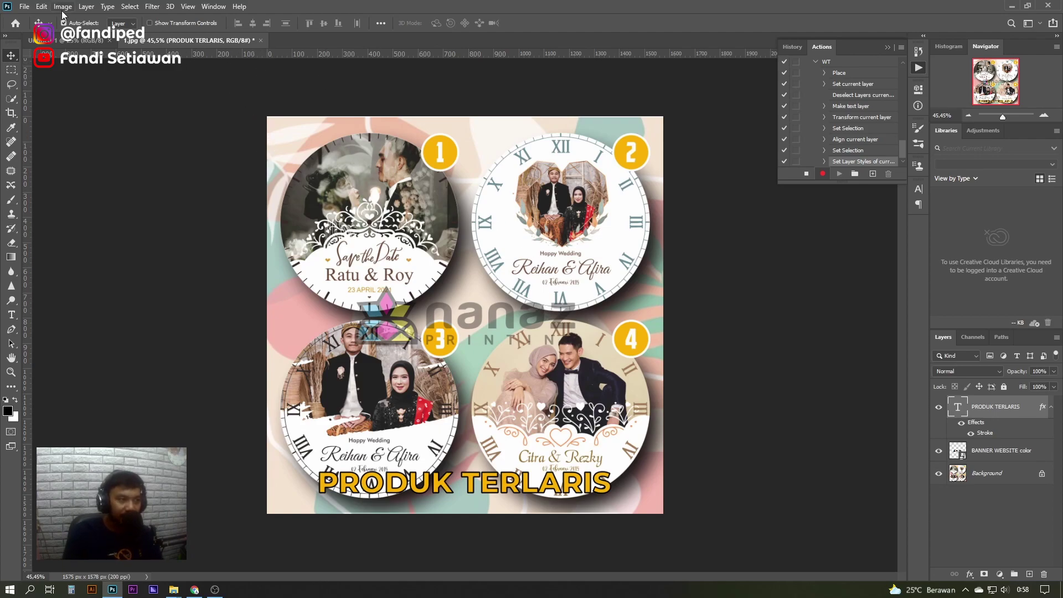
# - Export as JPEG via Save for Web (Legacy), creating a new Upload folder inside Katalog
pyautogui.click(24, 8)
pyautogui.moveTo(36, 167)
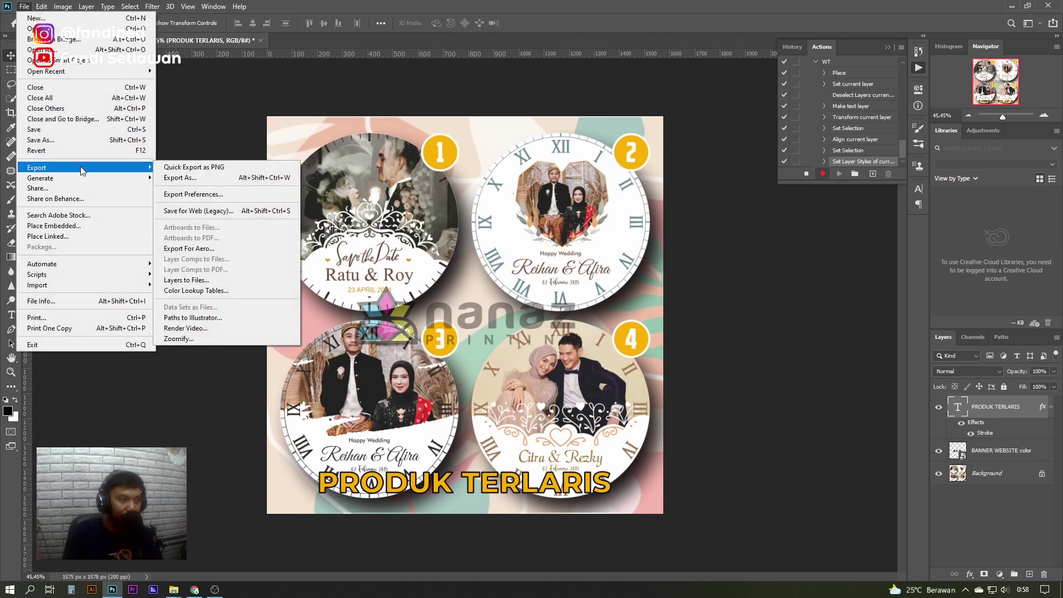
pyautogui.click(197, 212)
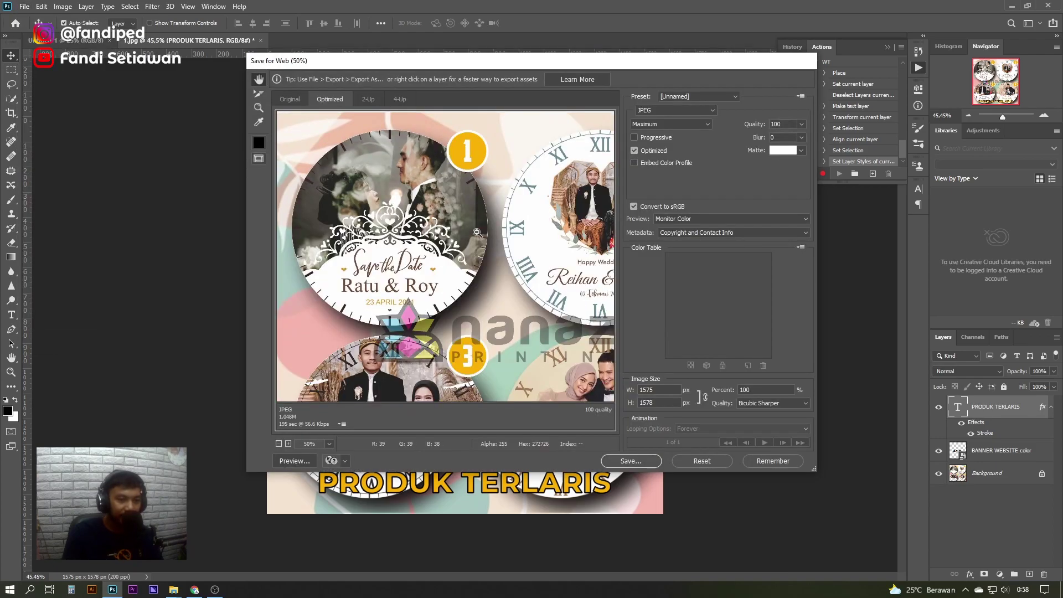
pyautogui.click(624, 461)
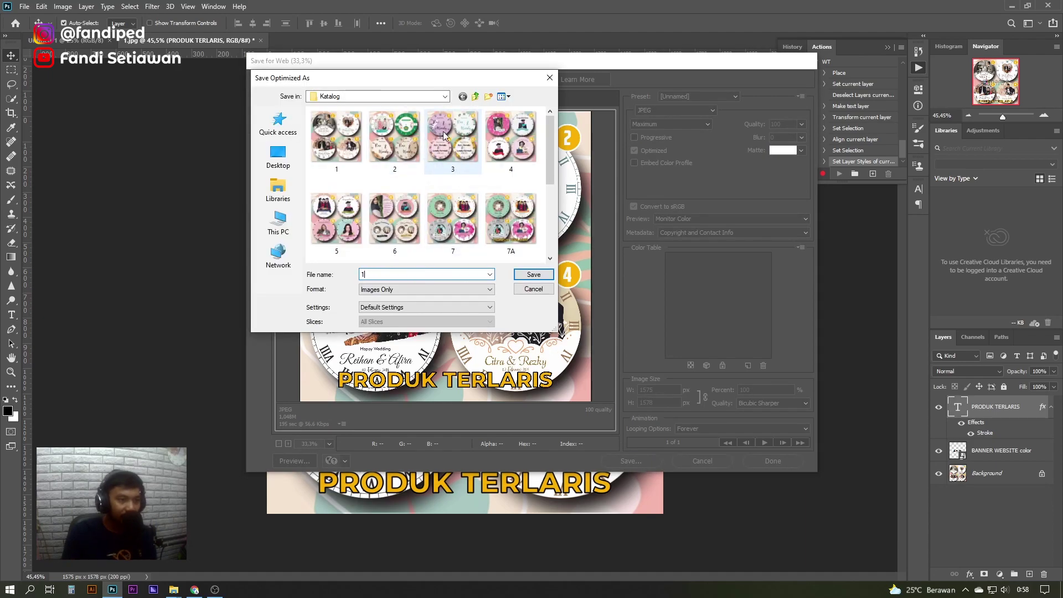
pyautogui.click(488, 97)
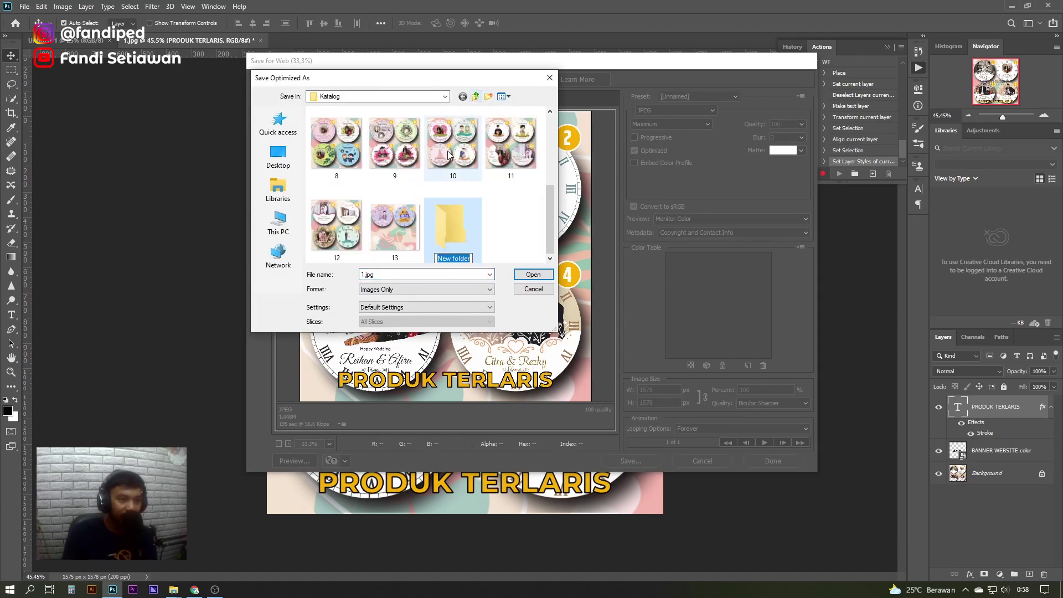
pyautogui.write('uPL')
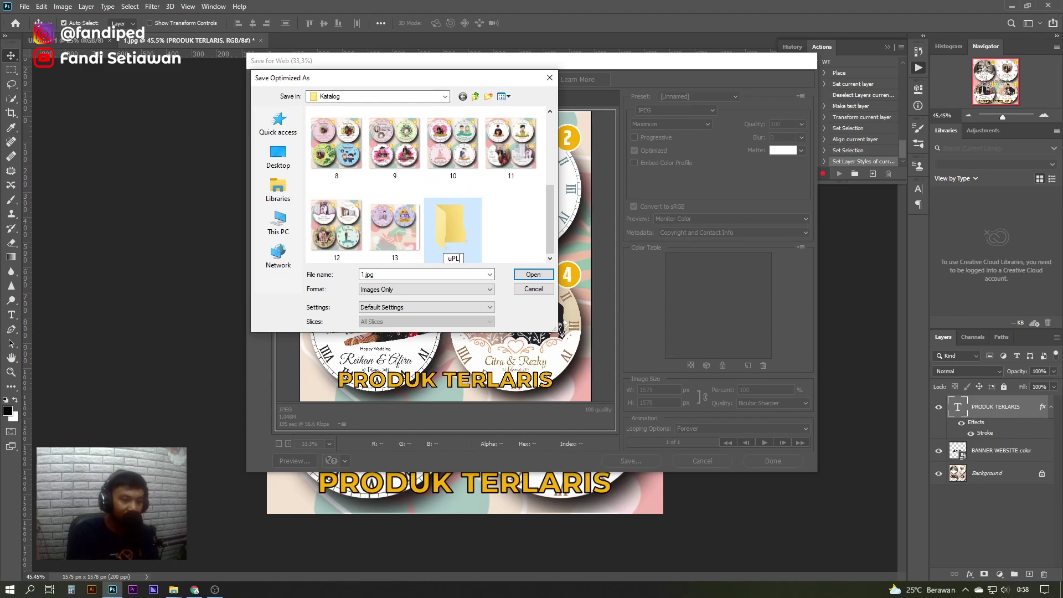
pyautogui.write('OAD')
pyautogui.press('BackSpace')
pyautogui.press('BackSpace')
pyautogui.write('oad')
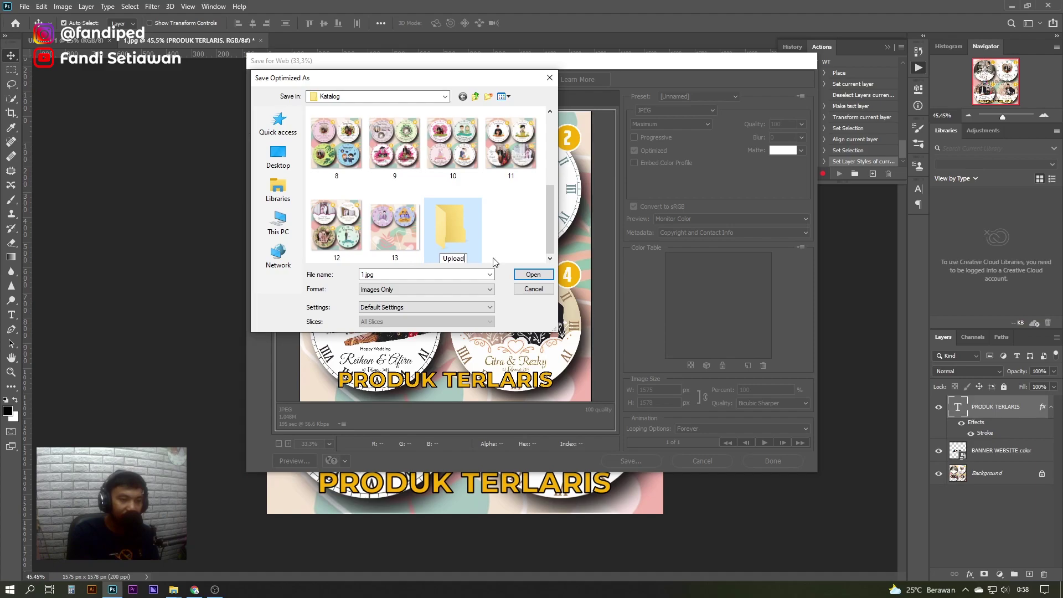
pyautogui.press('Return')
pyautogui.press('Return')
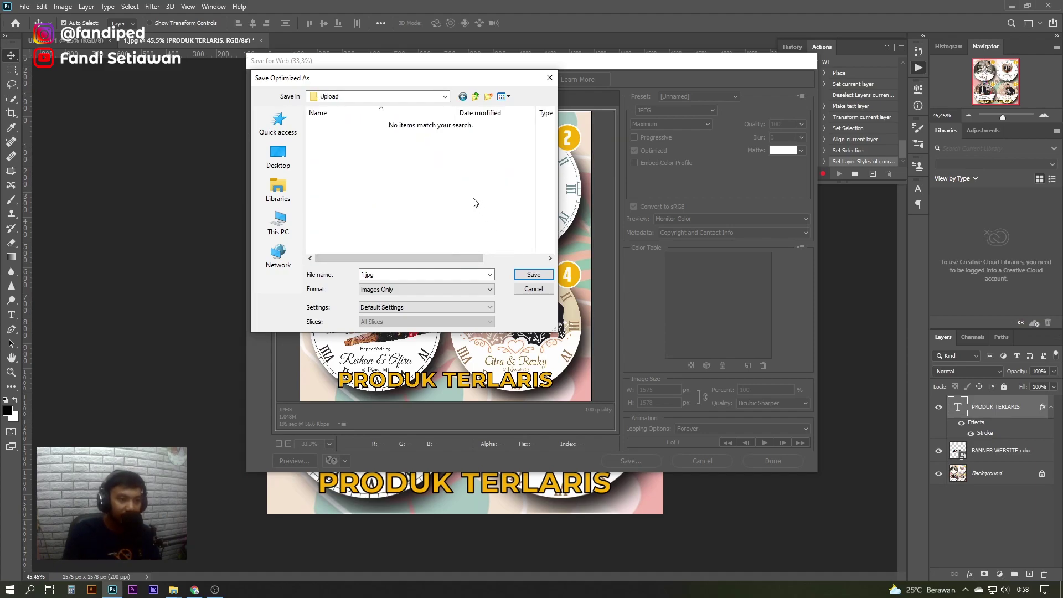
# - Save the export as 1.jpg in Upload and close the document without saving
pyautogui.click(533, 274)
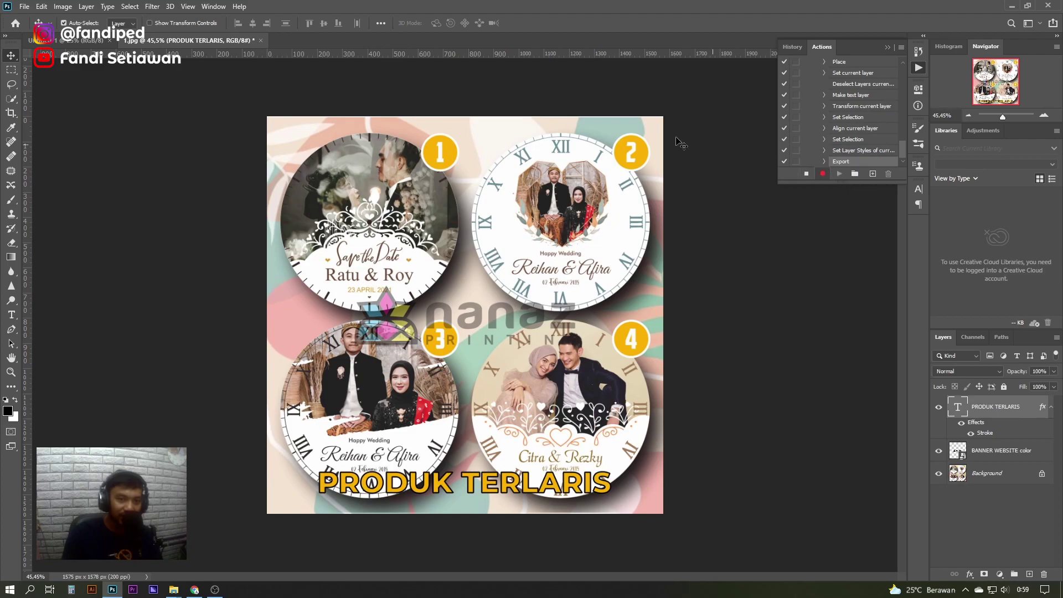
pyautogui.click(260, 41)
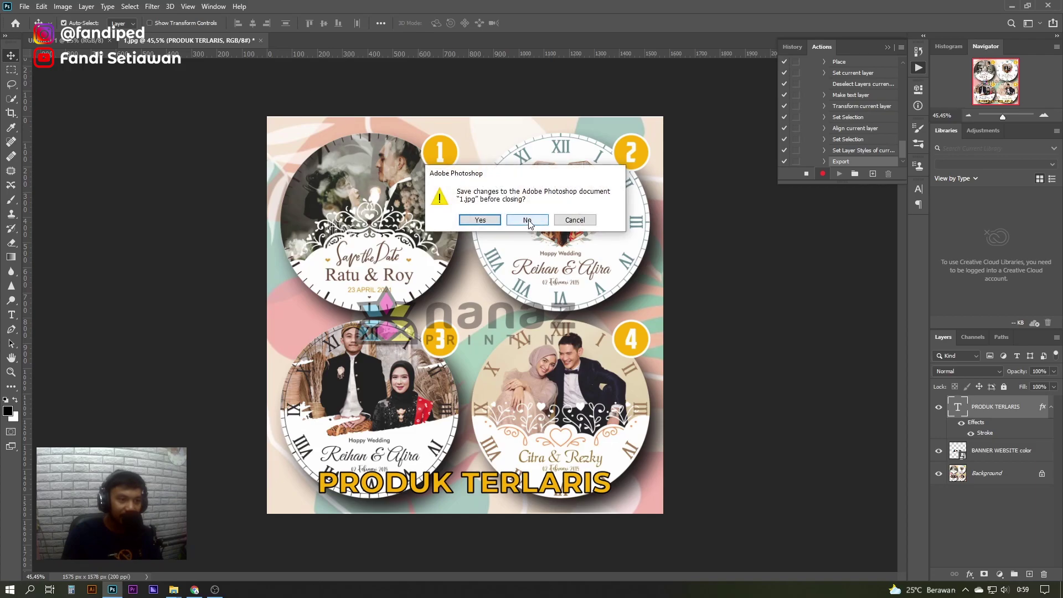
pyautogui.click(528, 220)
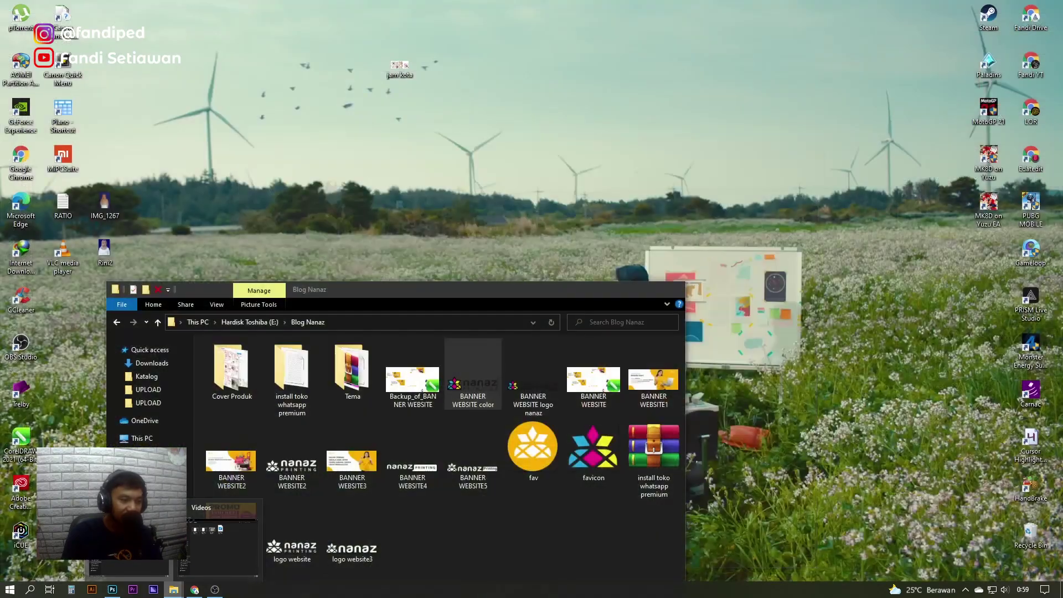
# - Open the Upload folder to preview the exported 1.jpg, then go back to Katalog
pyautogui.click(222, 540)
pyautogui.moveTo(407, 290); pyautogui.dragTo(467, 207)
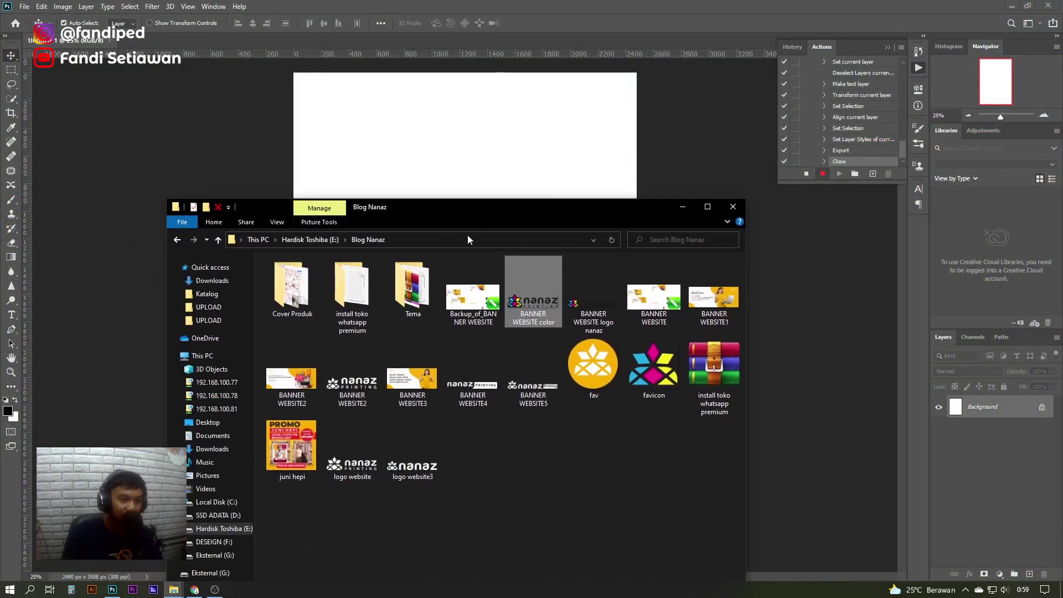
pyautogui.press('BackSpace')
pyautogui.press('BackSpace')
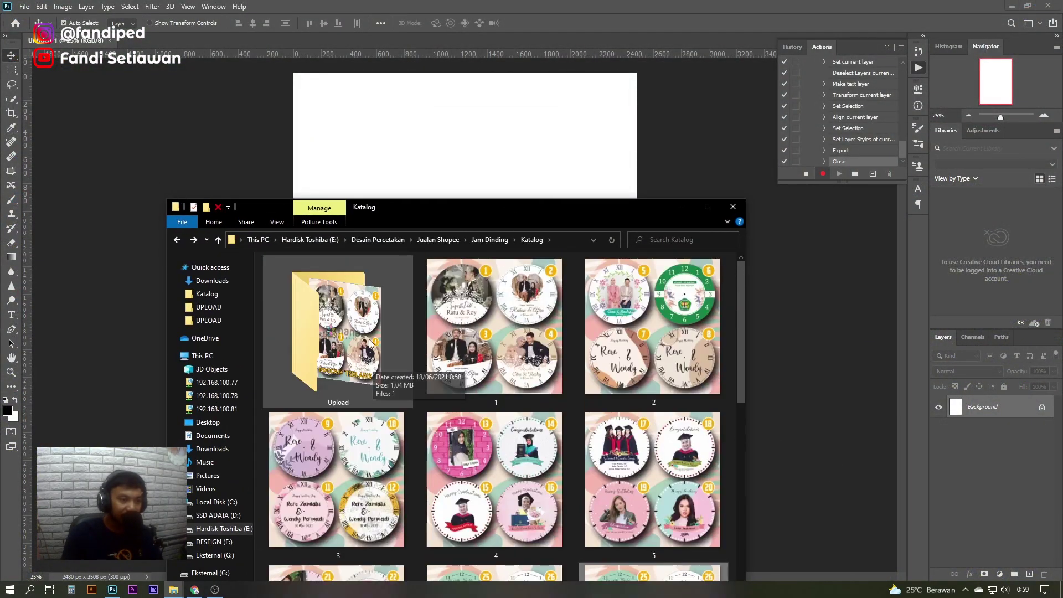
pyautogui.moveTo(421, 207); pyautogui.dragTo(437, 167)
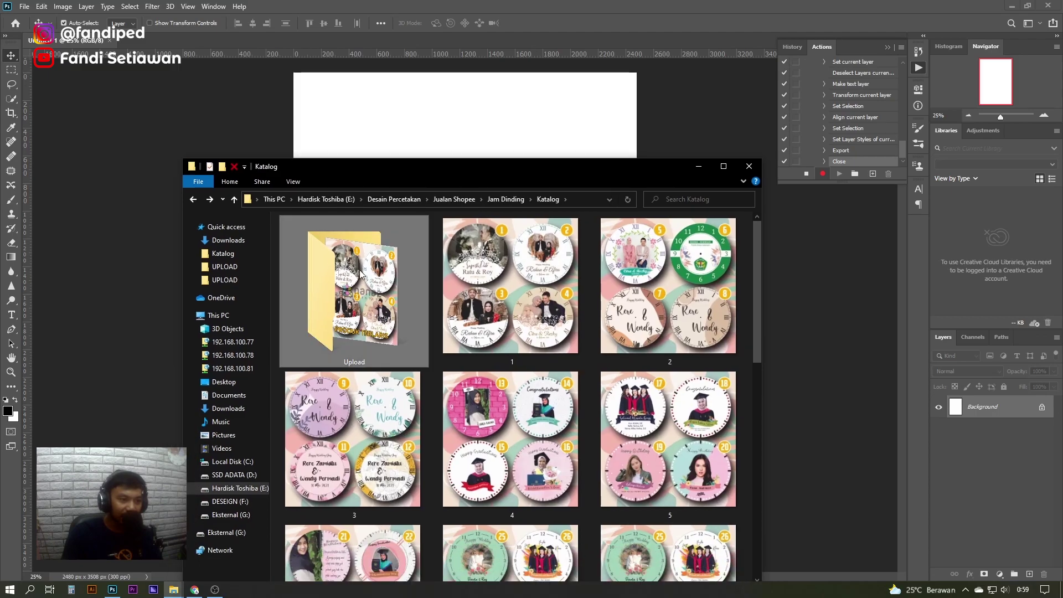
pyautogui.doubleClick(323, 255)
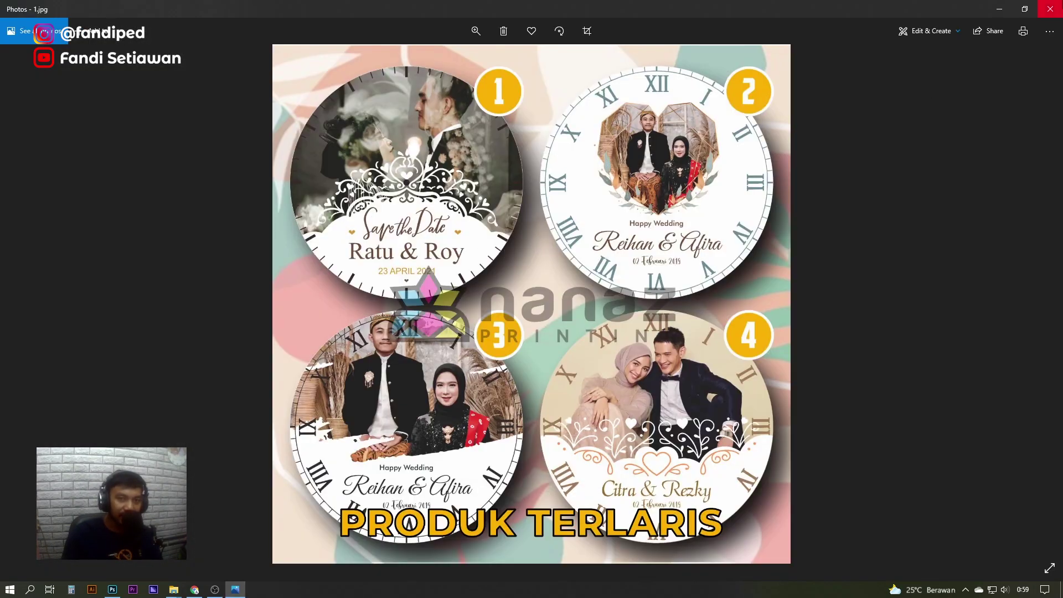
pyautogui.click(1050, 9)
pyautogui.hotkey('alt', 'Left')
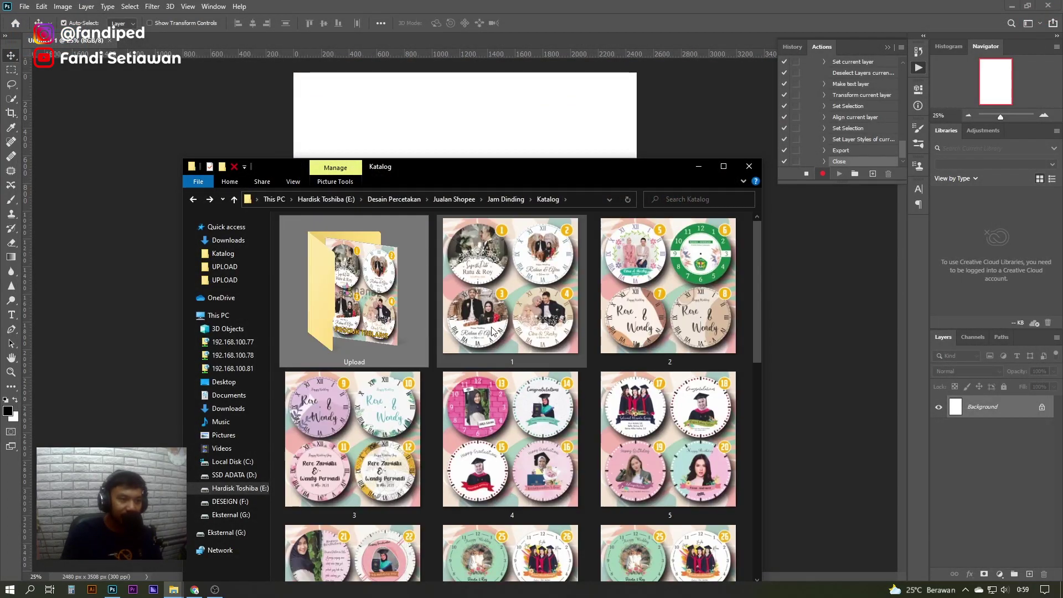
# - Open 2.jpg in Photoshop, stop recording WT, and delete its final Open step
pyautogui.moveTo(677, 182); pyautogui.dragTo(623, 197)
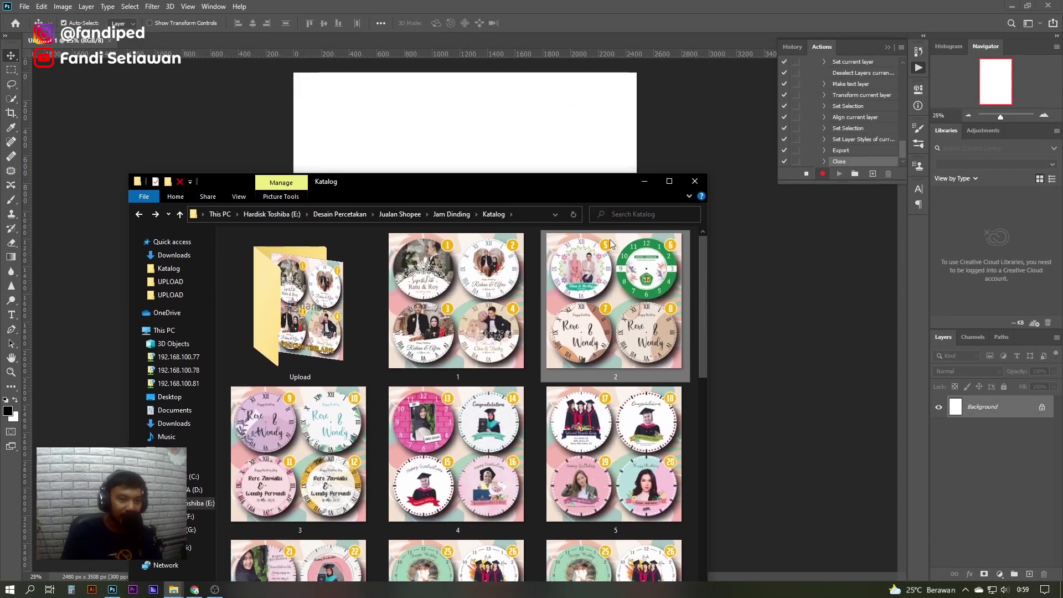
pyautogui.moveTo(659, 6); pyautogui.dragTo(476, 161)
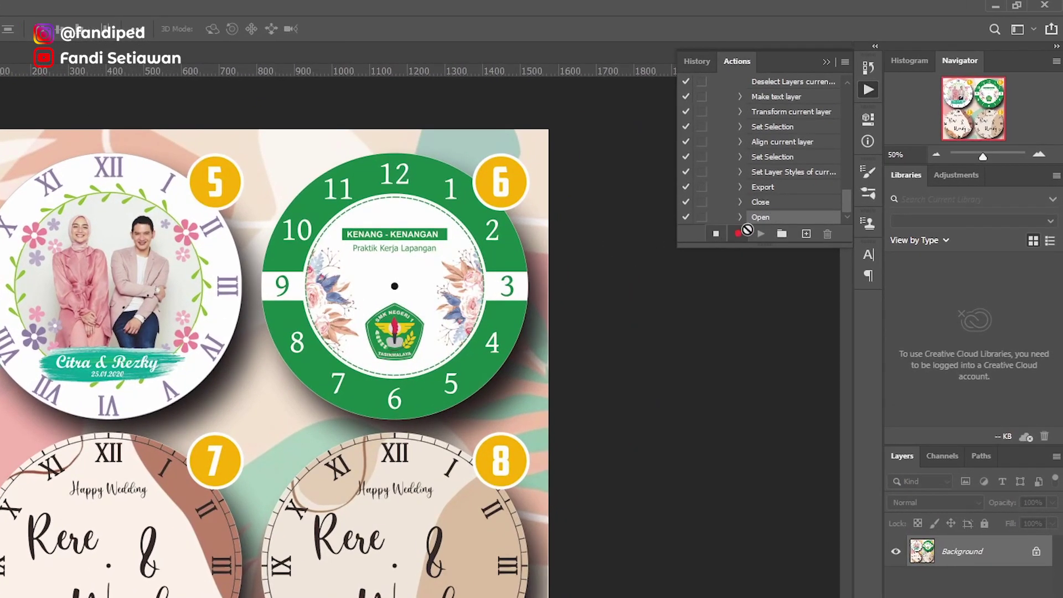
pyautogui.click(716, 235)
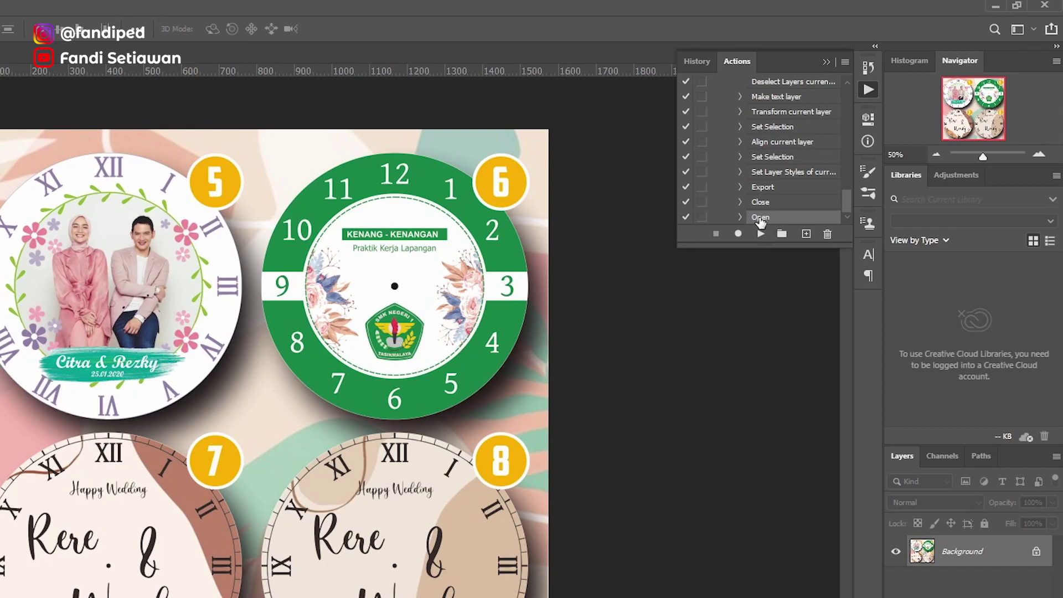
pyautogui.click(827, 235)
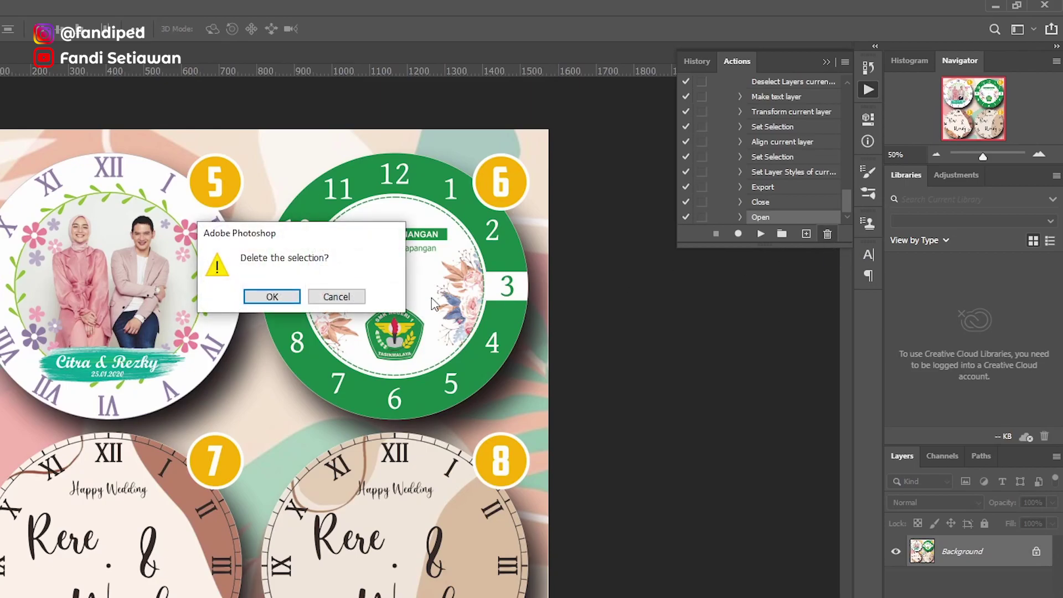
pyautogui.click(271, 297)
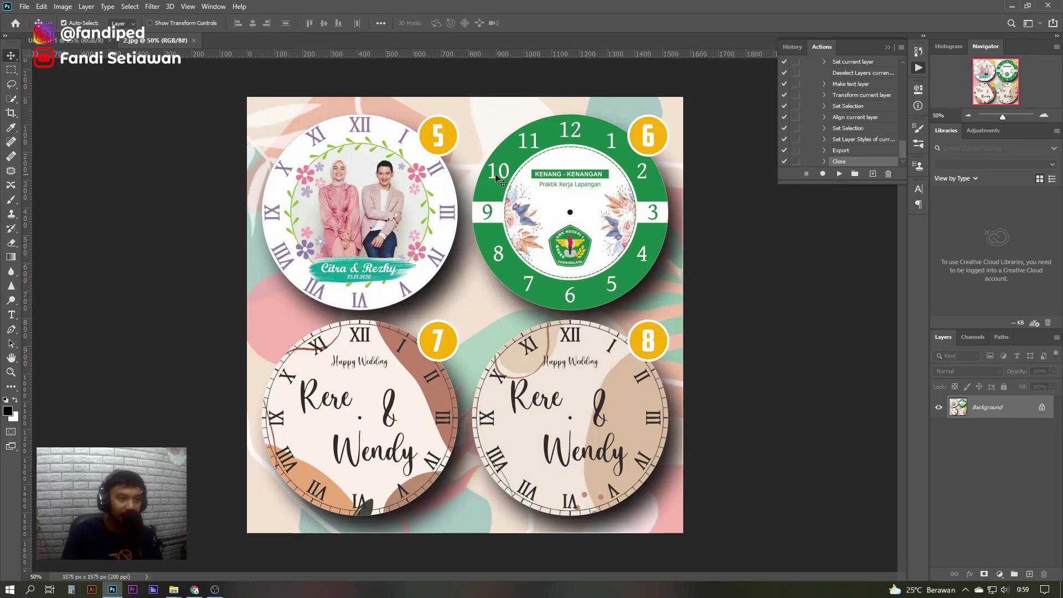
# - Select the WT action and play it on the 2.jpg clocks 5–8 image
pyautogui.scroll(3, 836, 152)
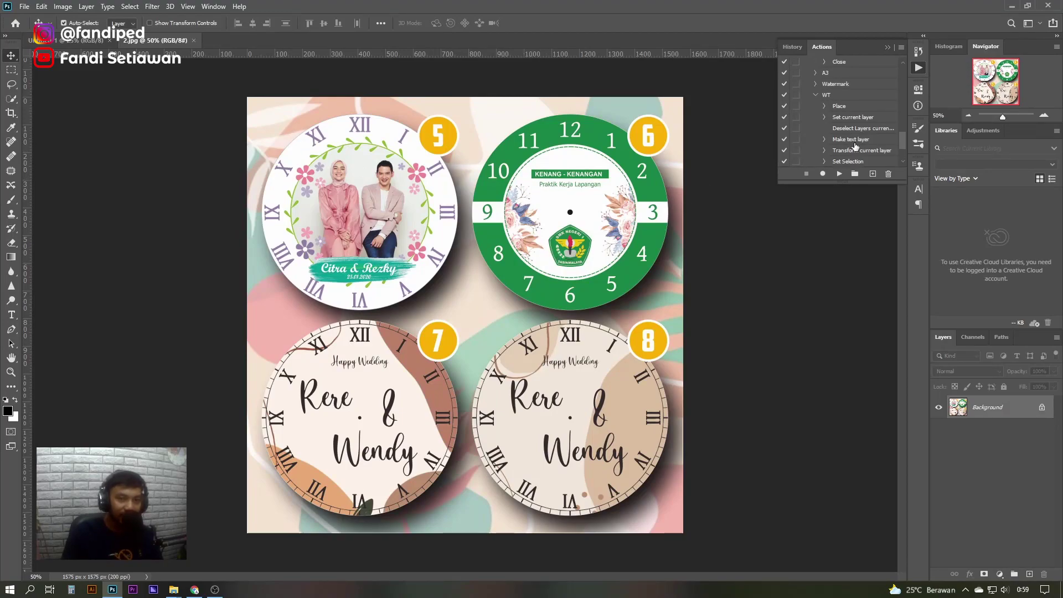
pyautogui.click(815, 95)
pyautogui.click(829, 161)
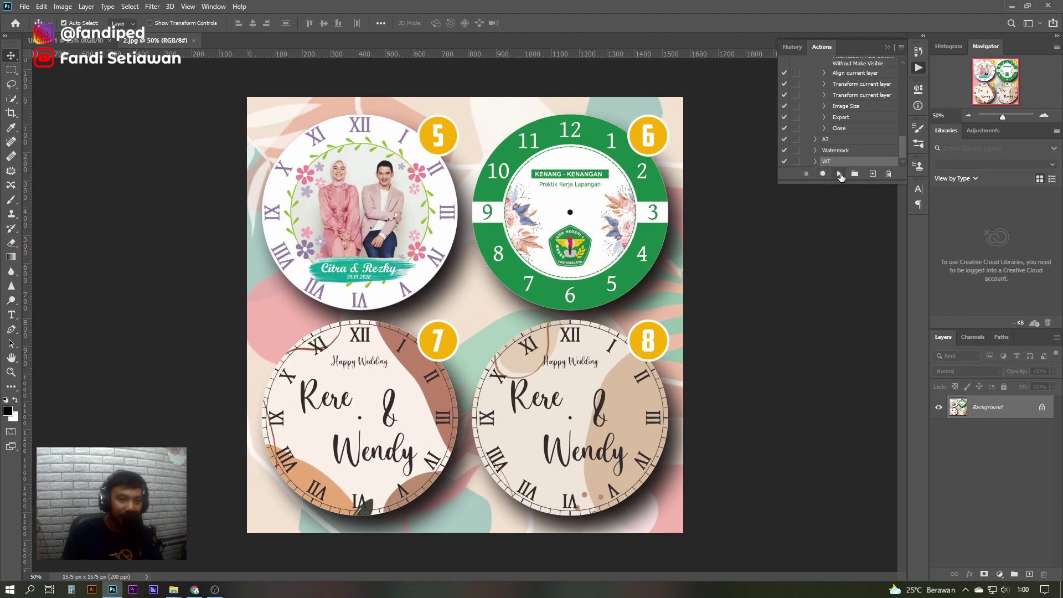
pyautogui.click(841, 175)
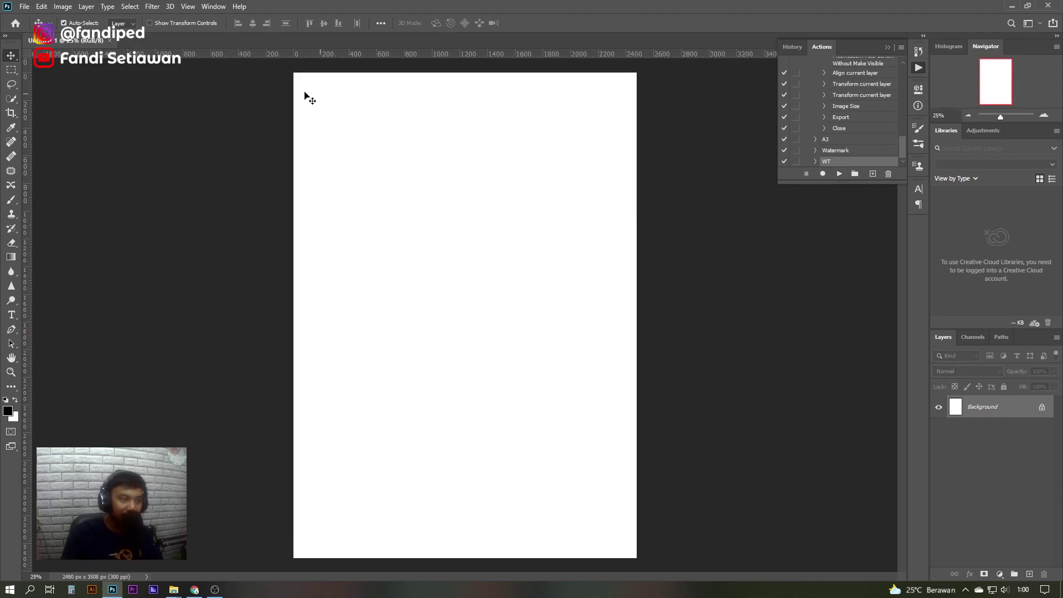
pyautogui.moveTo(173, 589)
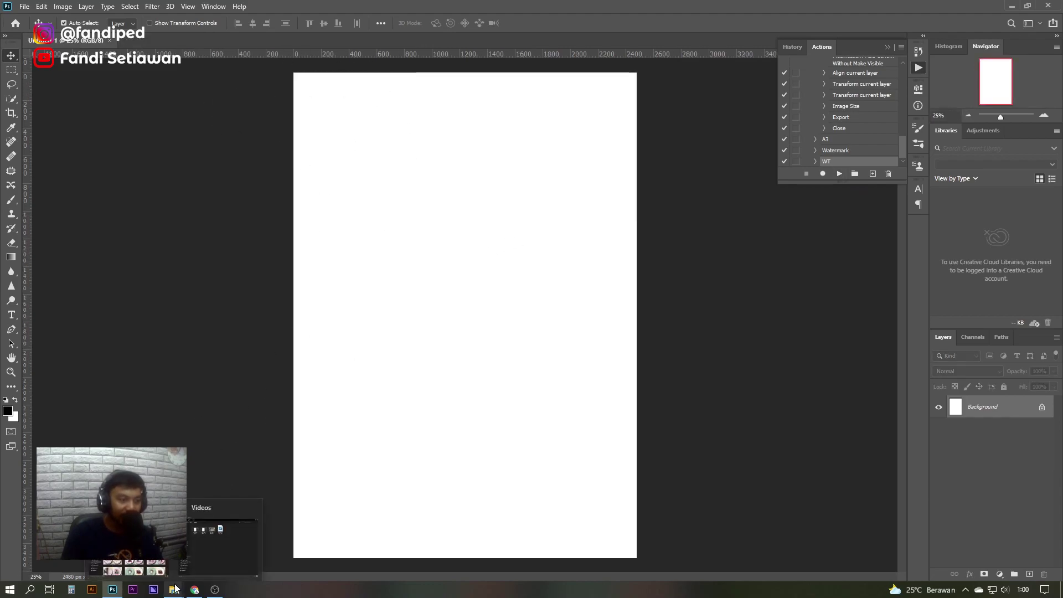
# - Preview 2.jpg from Upload in Photos, flipping back to 1.jpg to compare watermarks
pyautogui.click(133, 569)
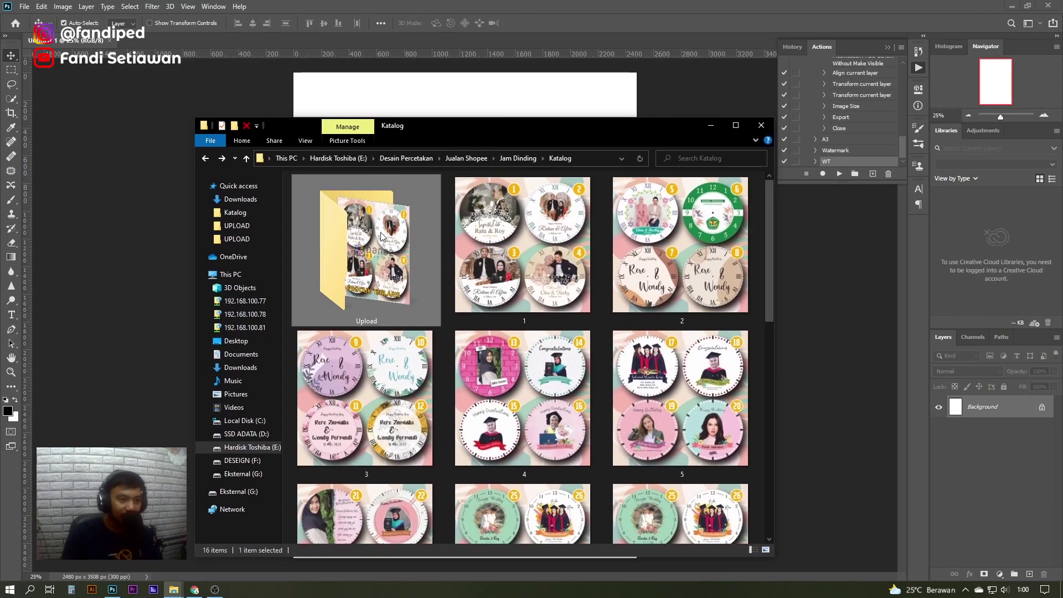
pyautogui.doubleClick(365, 249)
pyautogui.doubleClick(390, 221)
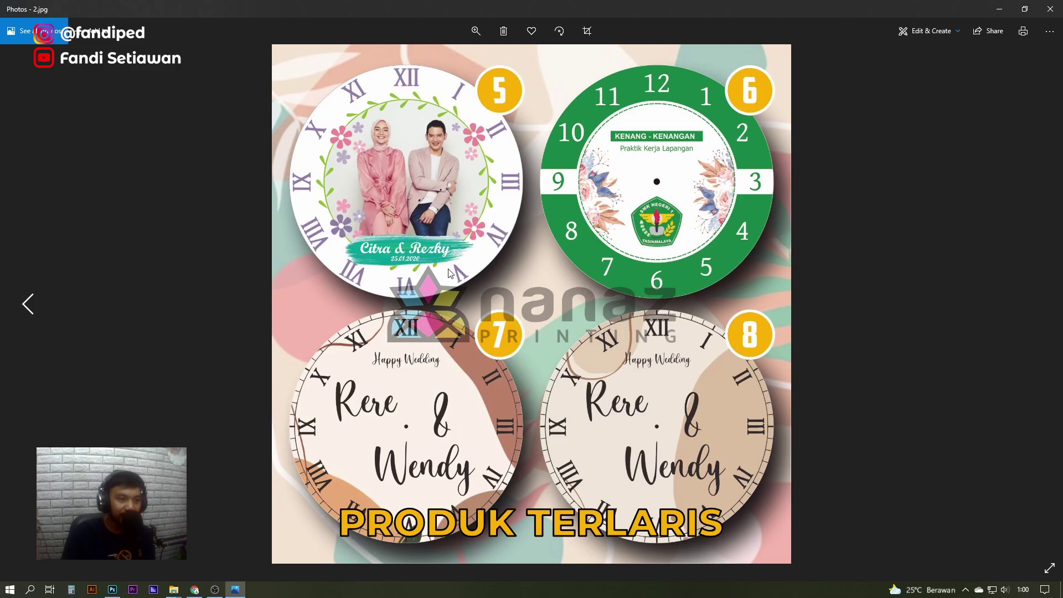
pyautogui.press('Left')
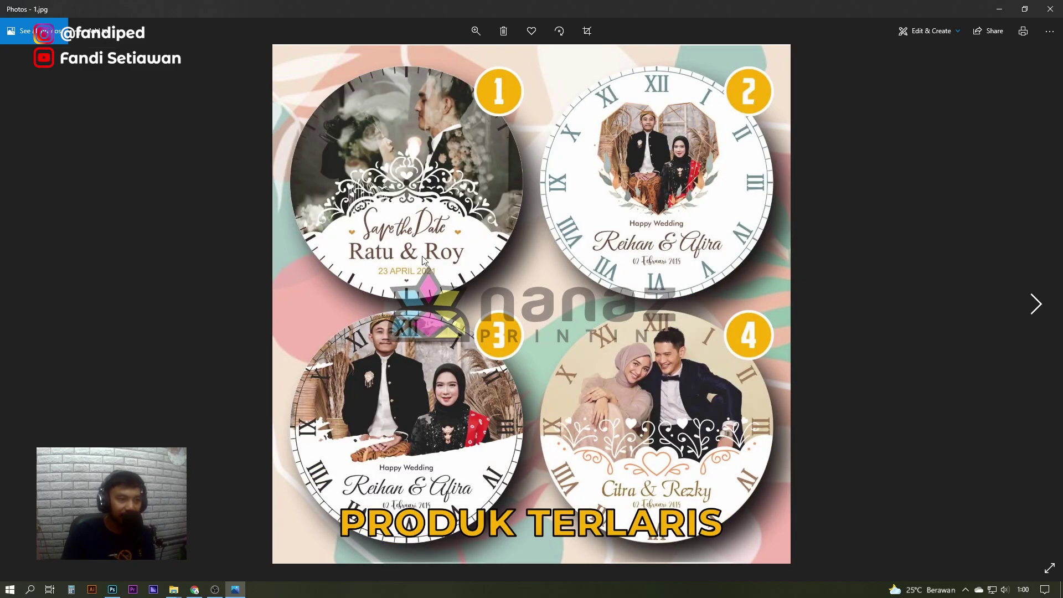
pyautogui.press('Right')
pyautogui.click(1049, 8)
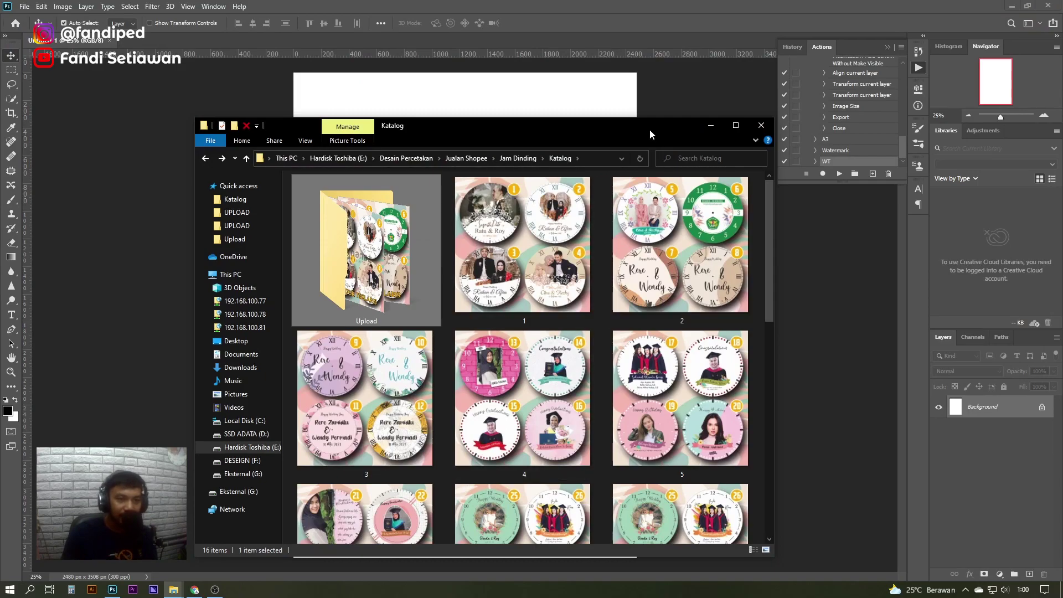
# - Select catalog images 3 through 7A, open them in Photoshop, and play the WT action
pyautogui.moveTo(650, 131); pyautogui.dragTo(619, 70)
pyautogui.scroll(-2, 437, 326)
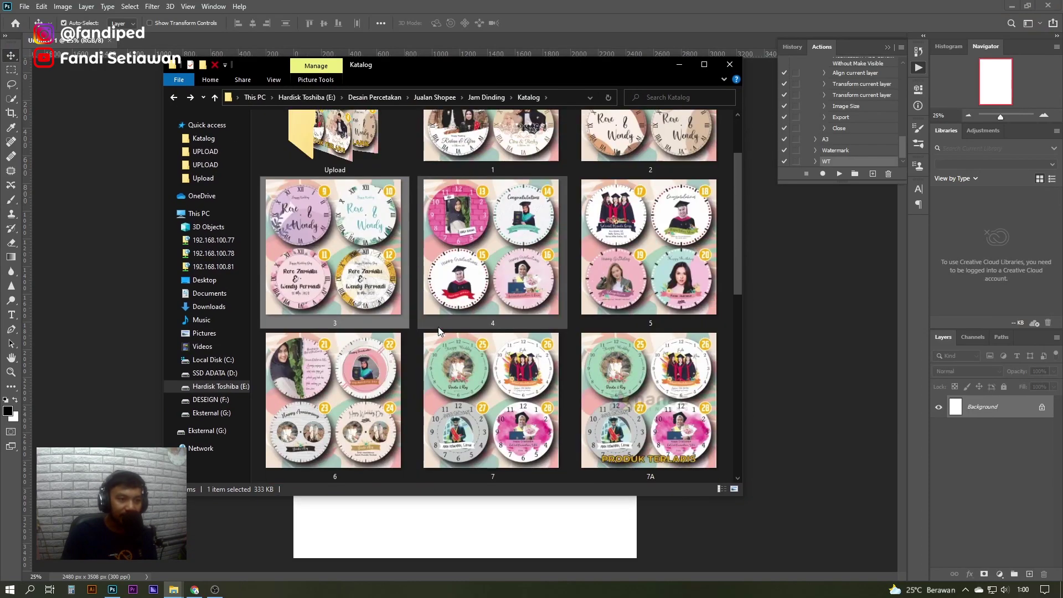
pyautogui.scroll(-3, 415, 316)
pyautogui.scroll(3, 407, 313)
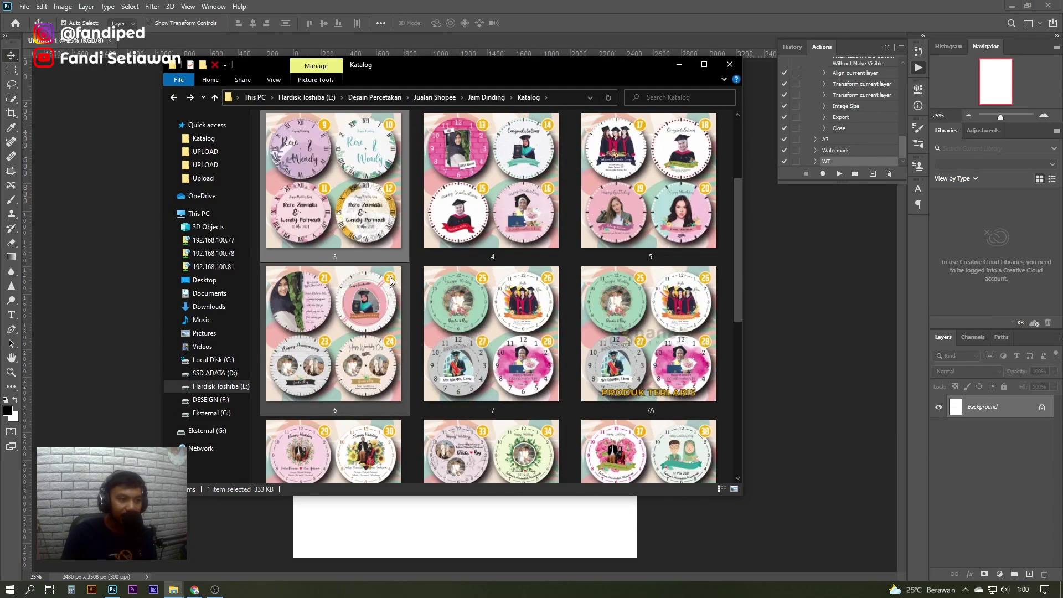
pyautogui.keyDown('shift'); pyautogui.click(621, 314); pyautogui.keyUp('shift')
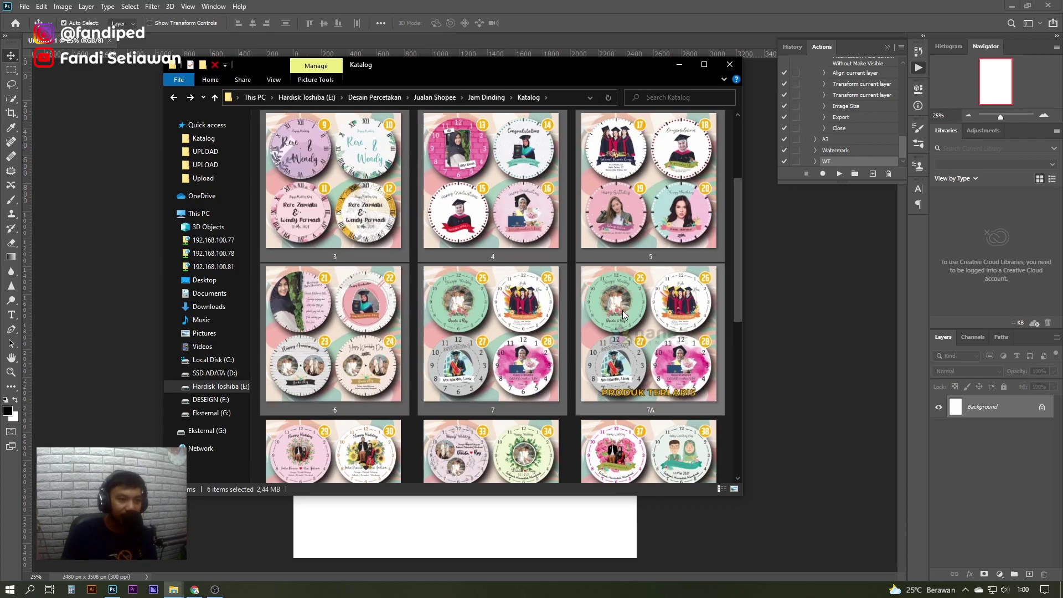
pyautogui.moveTo(385, 216); pyautogui.dragTo(642, 39)
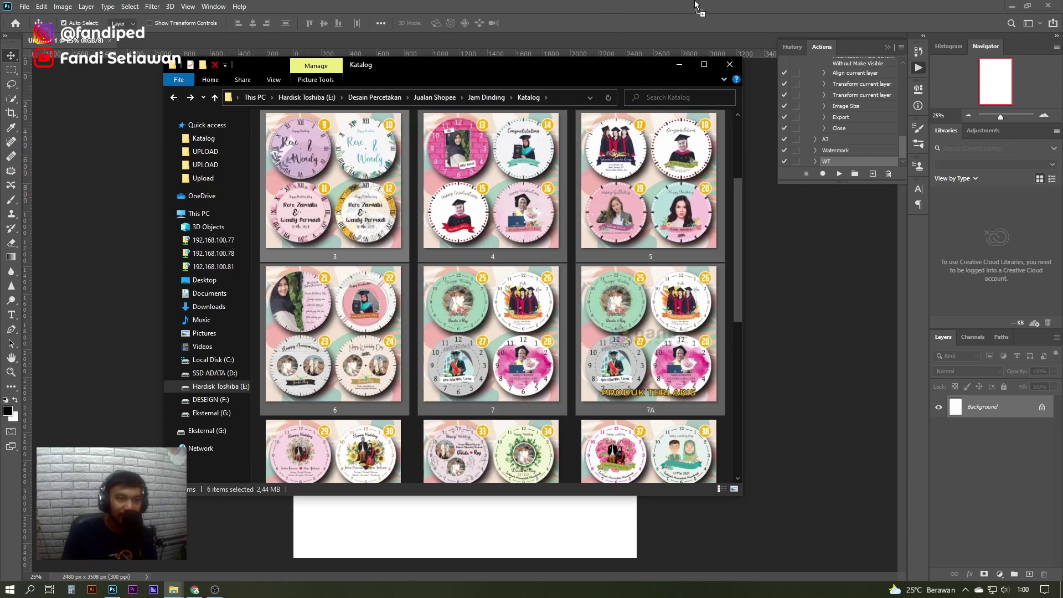
pyautogui.moveTo(697, 7); pyautogui.dragTo(699, 13)
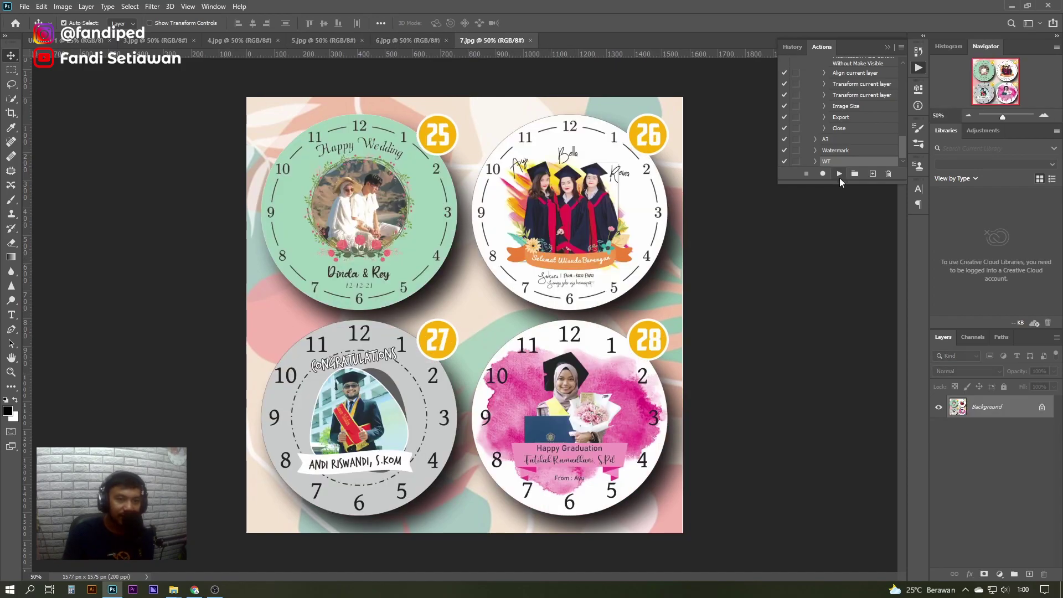
pyautogui.click(839, 174)
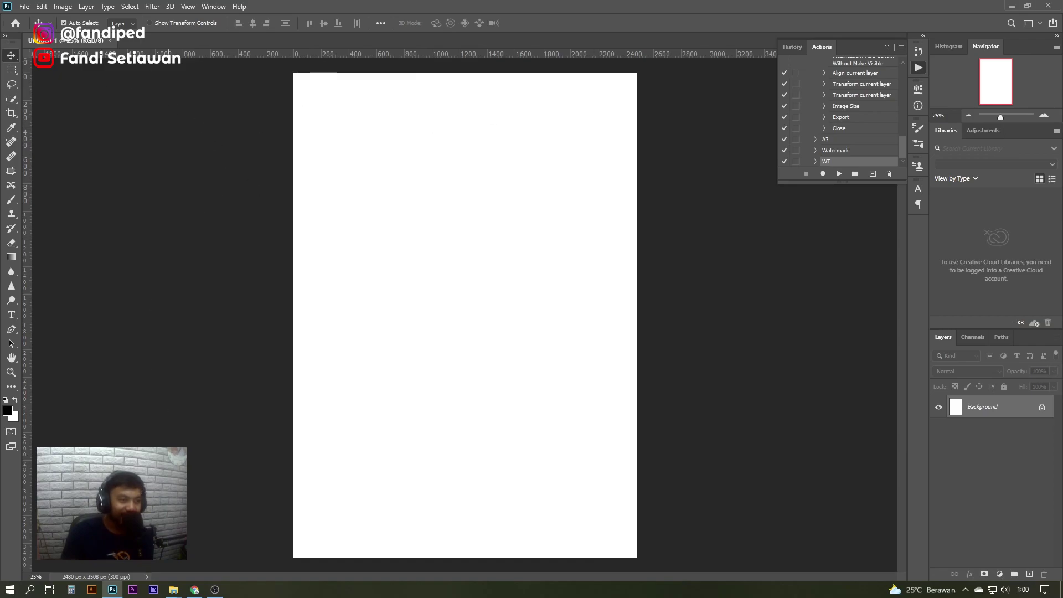
# - Open the Upload folder and switch it to Extra large icons view
pyautogui.click(173, 595)
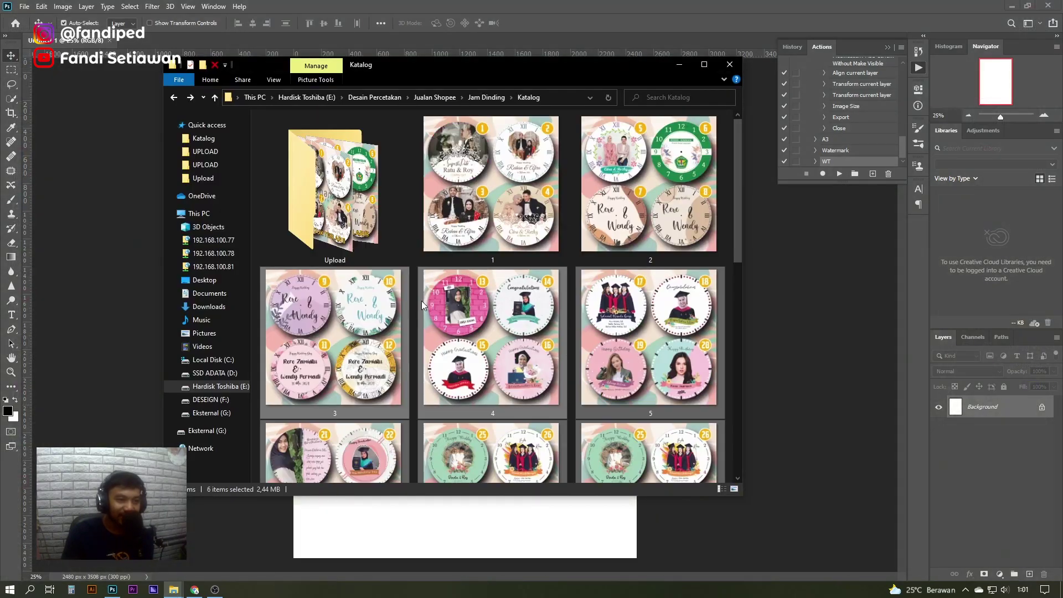
pyautogui.doubleClick(351, 206)
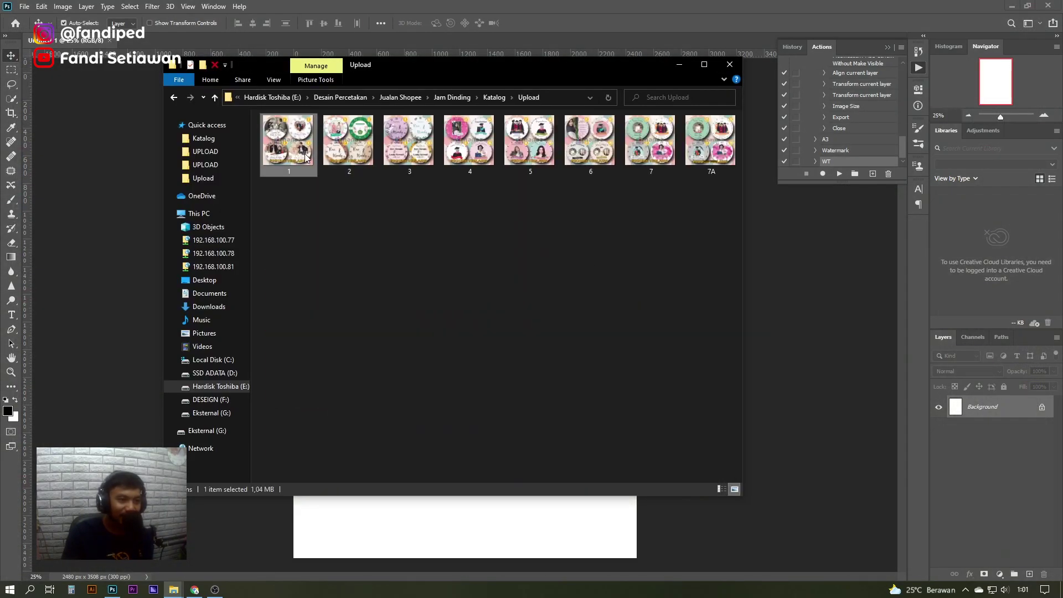
pyautogui.rightClick(559, 257)
pyautogui.click(725, 262)
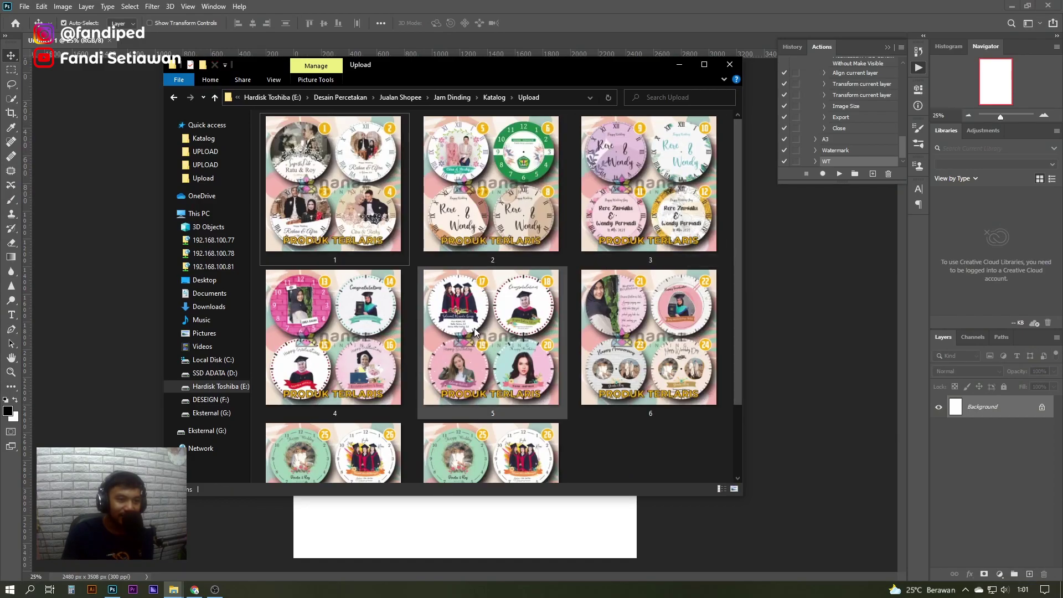
# - Flip through the watermarked images from 1.jpg in Photos, then open 5.jpg
pyautogui.doubleClick(361, 221)
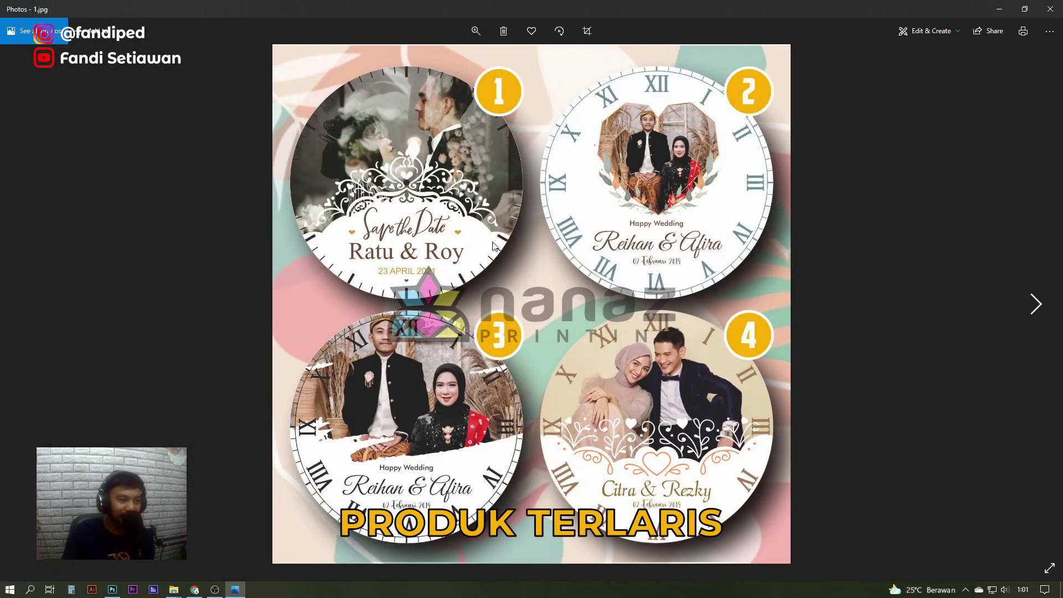
pyautogui.press('Right')
pyautogui.press('Right')
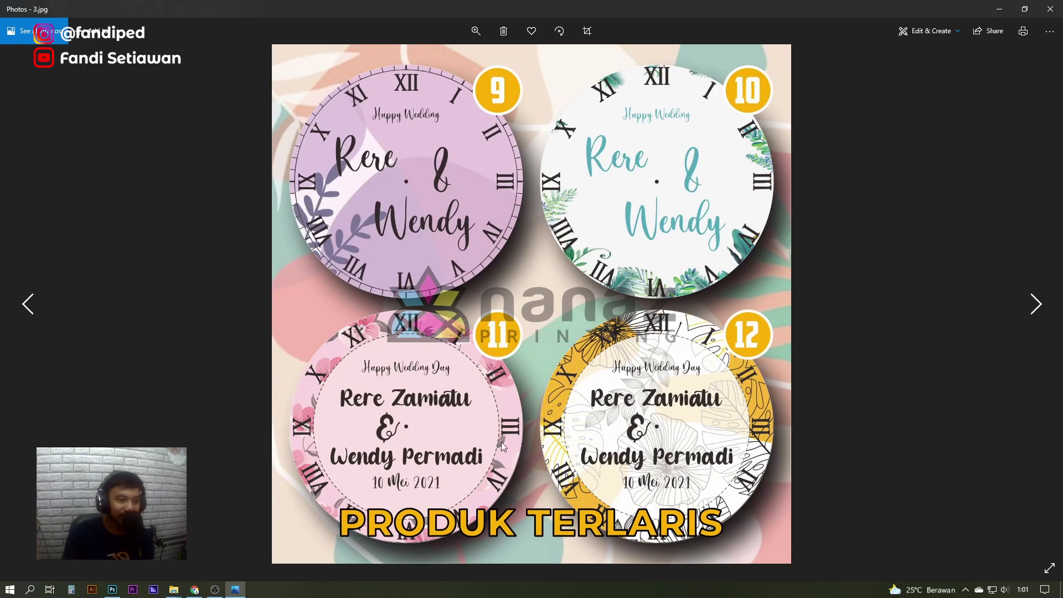
pyautogui.press('Right')
pyautogui.press('Right')
pyautogui.press('Right')
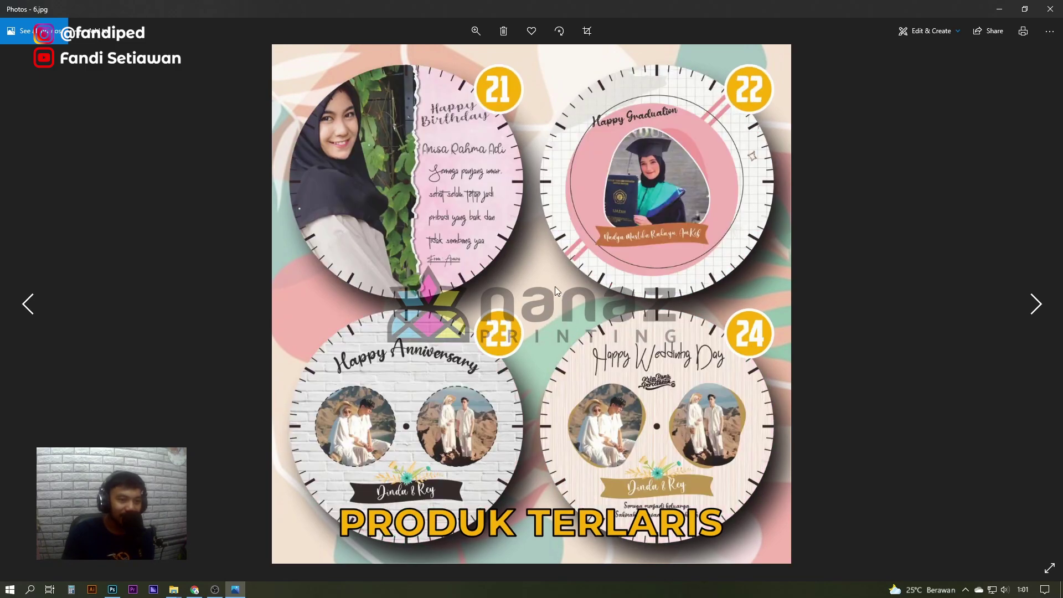
pyautogui.press('Right')
pyautogui.click(1043, 10)
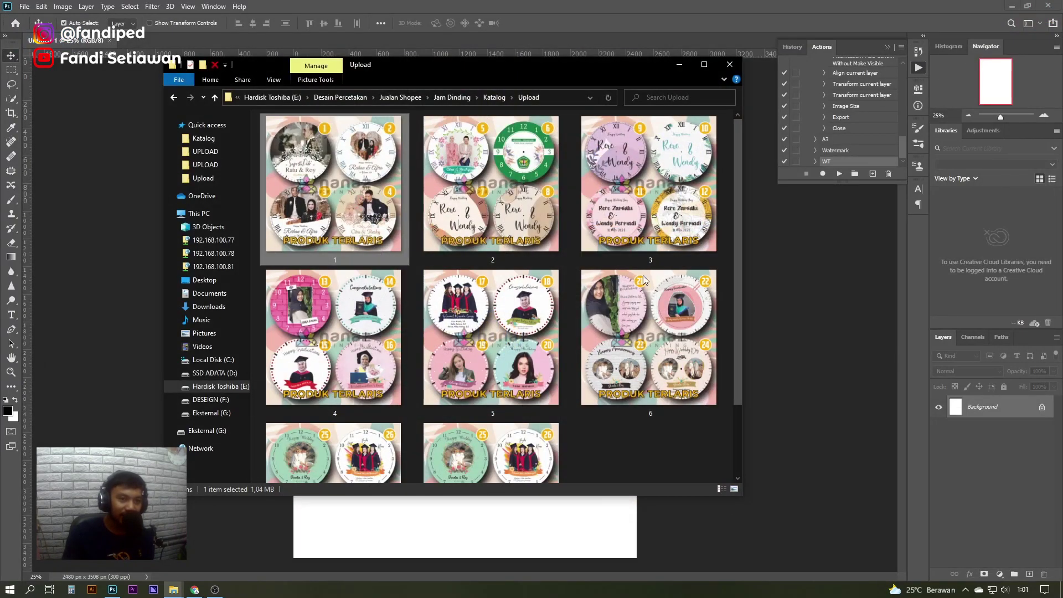
pyautogui.click(477, 316)
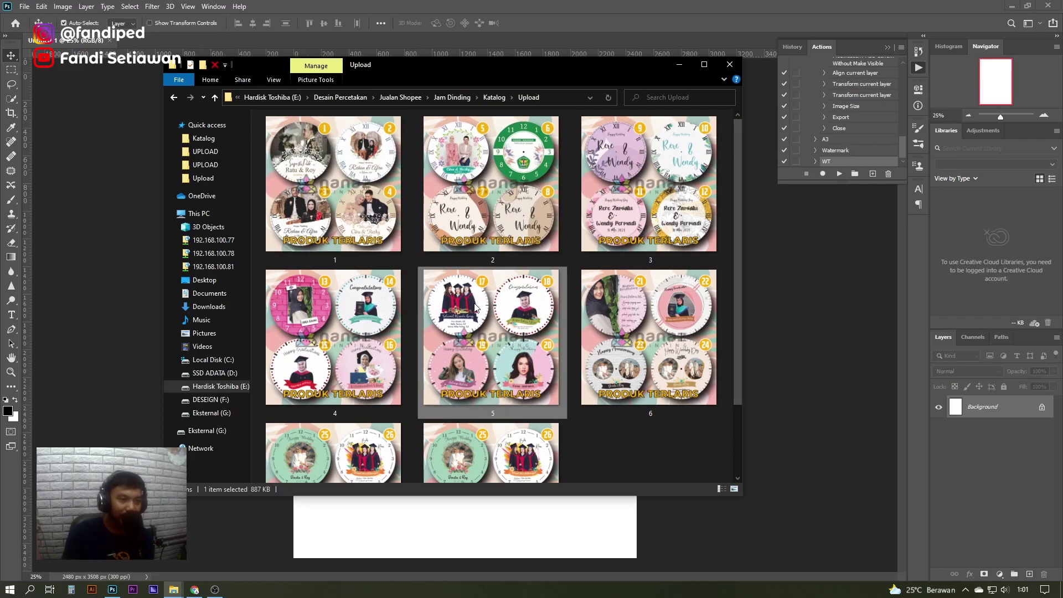
pyautogui.doubleClick(475, 308)
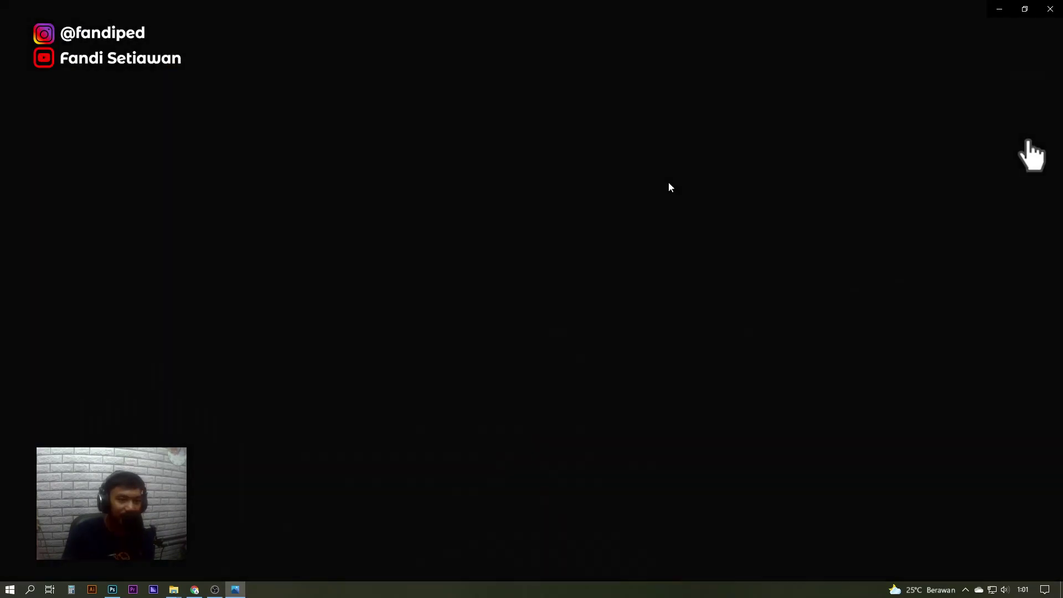
# - Step back in Photos through the watermarked images to 1.jpg, showing clocks 1–4
pyautogui.press('Left')
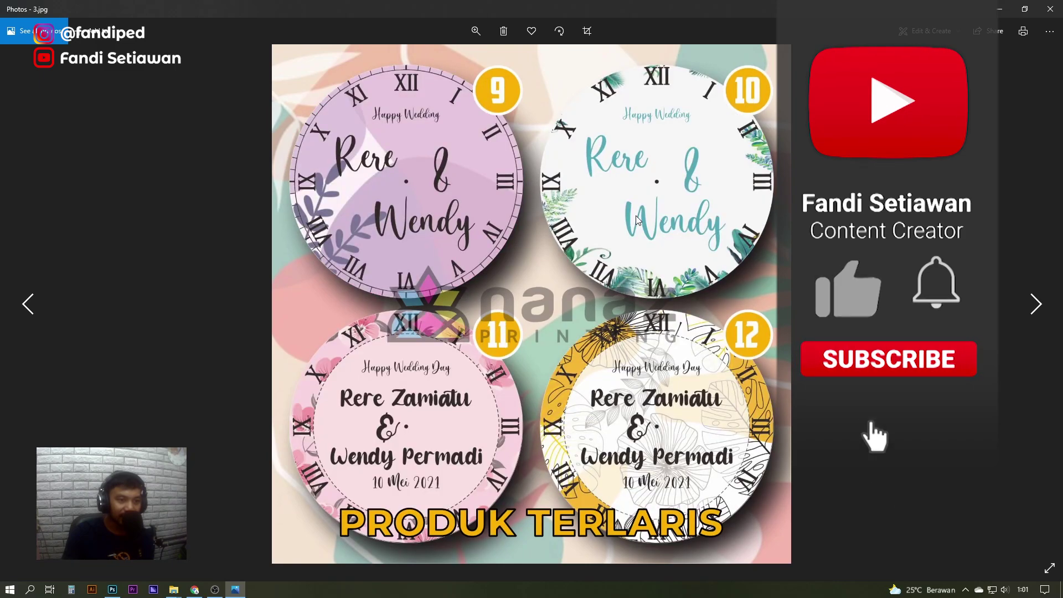
pyautogui.press('Left')
pyautogui.press('Left')
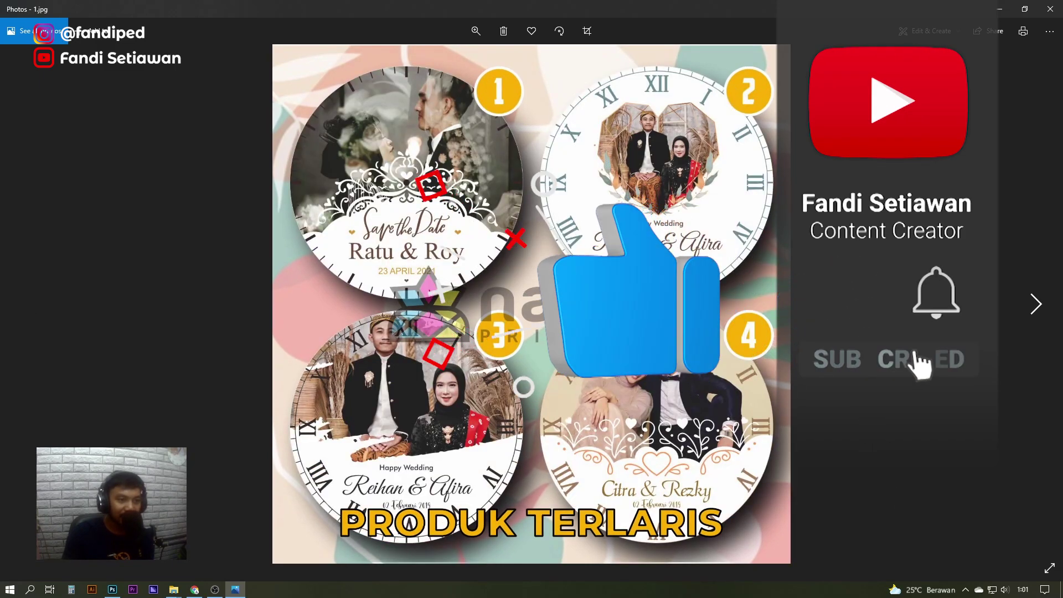